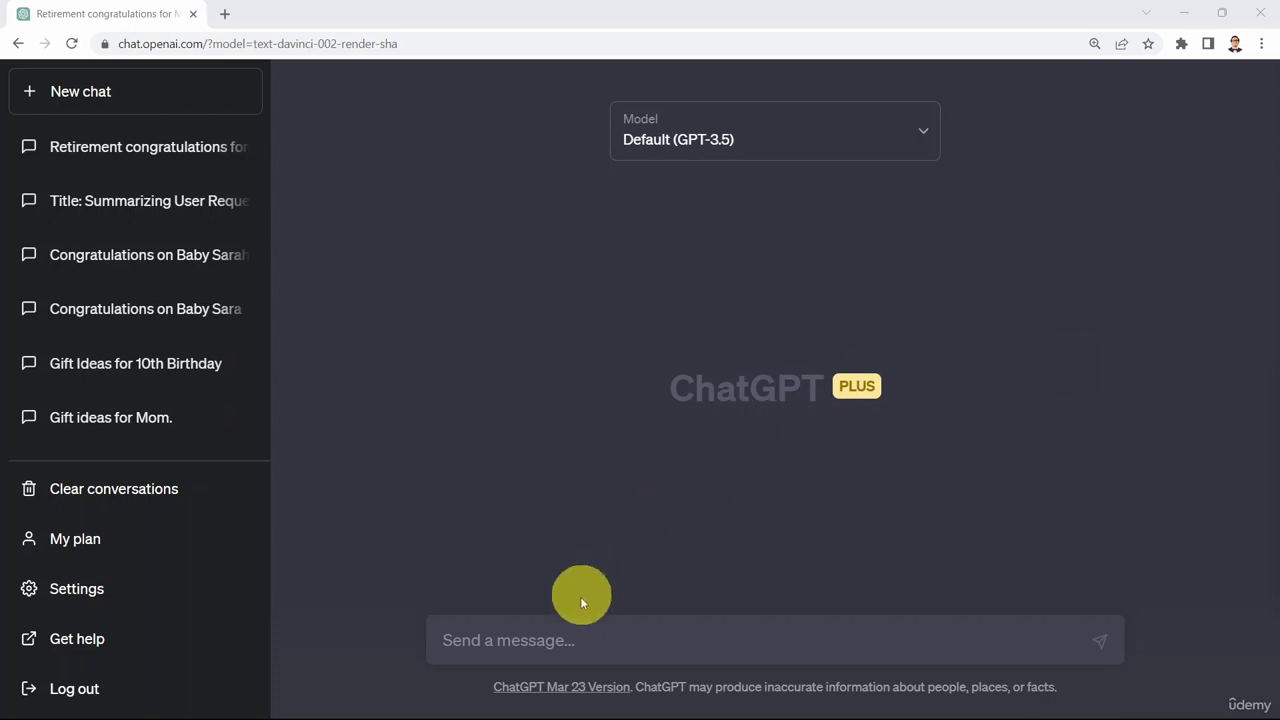
Step: Send the role prompt "Pretend that you are my travel agent" in the empty chat
left_click(563, 634)
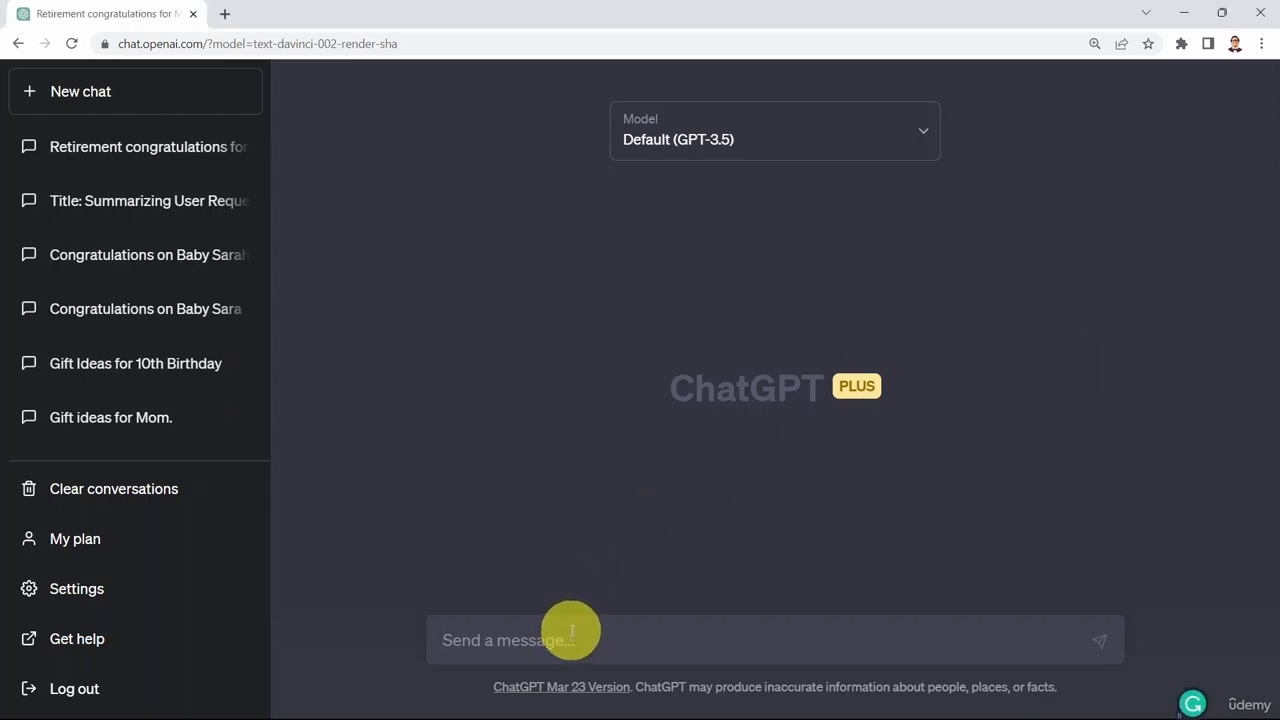
type("Pretend that you are my travel agent")
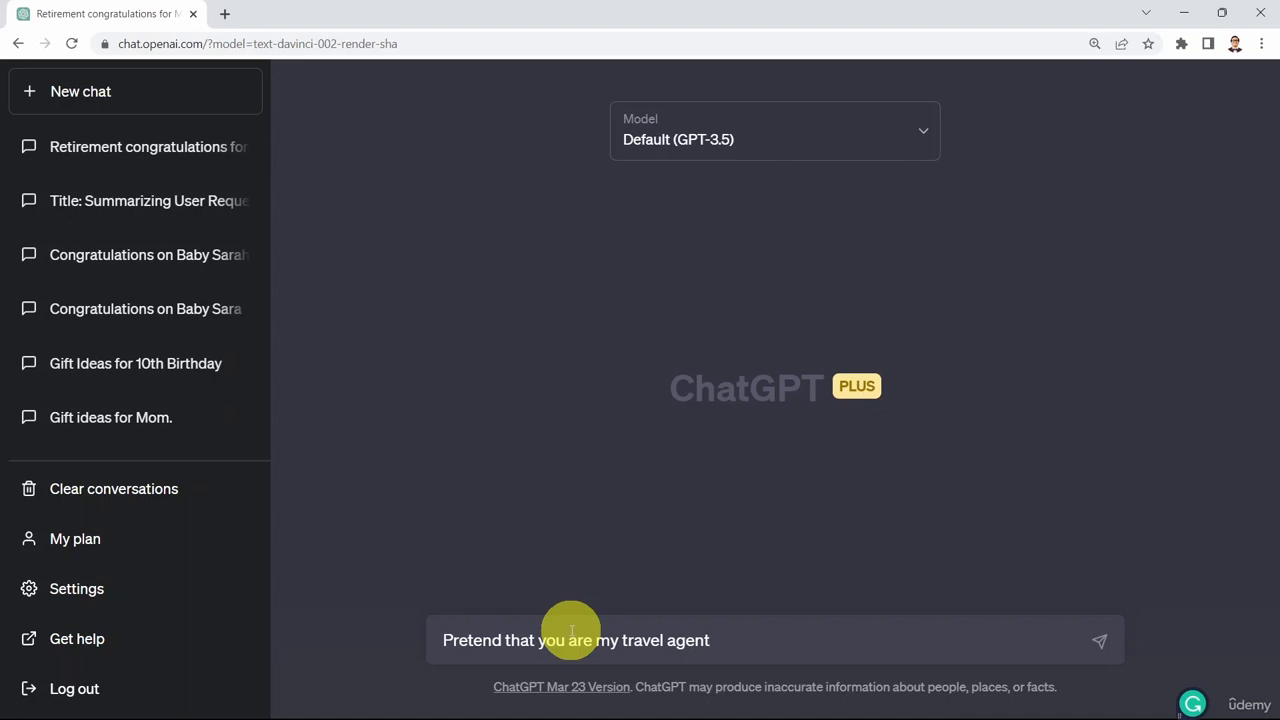
key("Return")
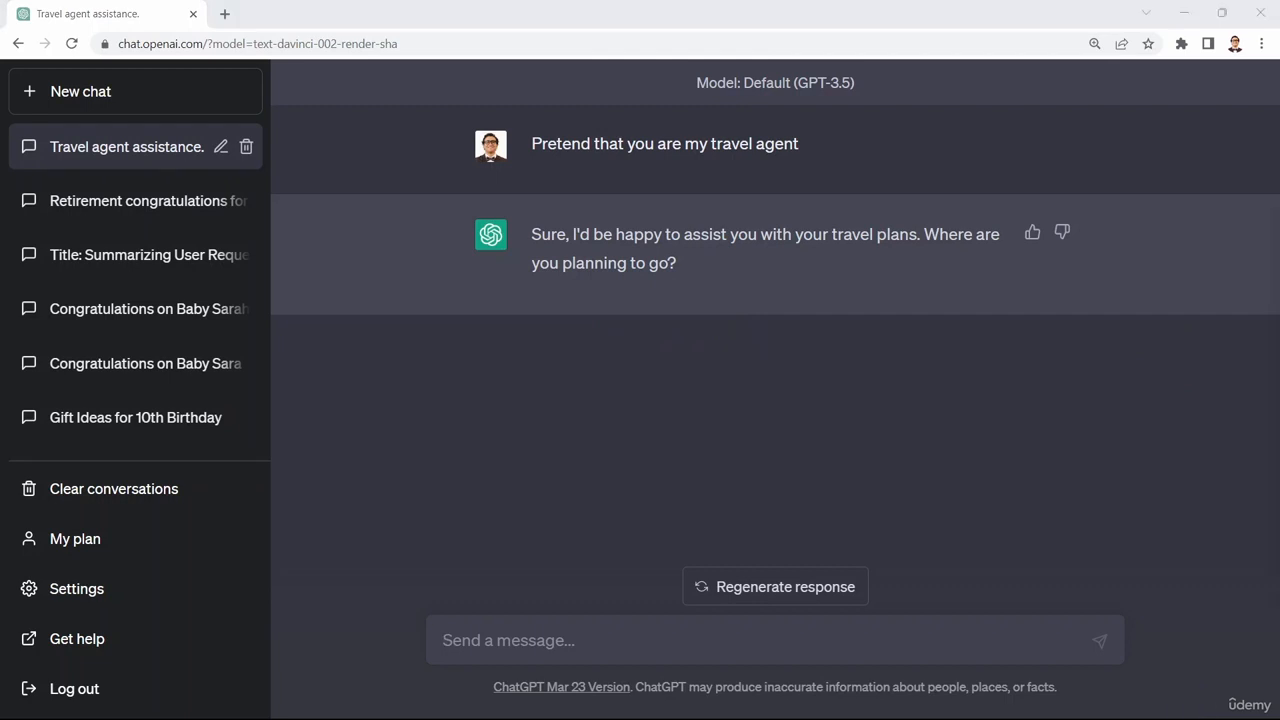
Step: Ask the travel agent "How can I travel from Miami, Florida USA to Toronto, Canada?"
left_click(549, 637)
type("How can I travel from Miami, Florida USA to Toronto, Canada?")
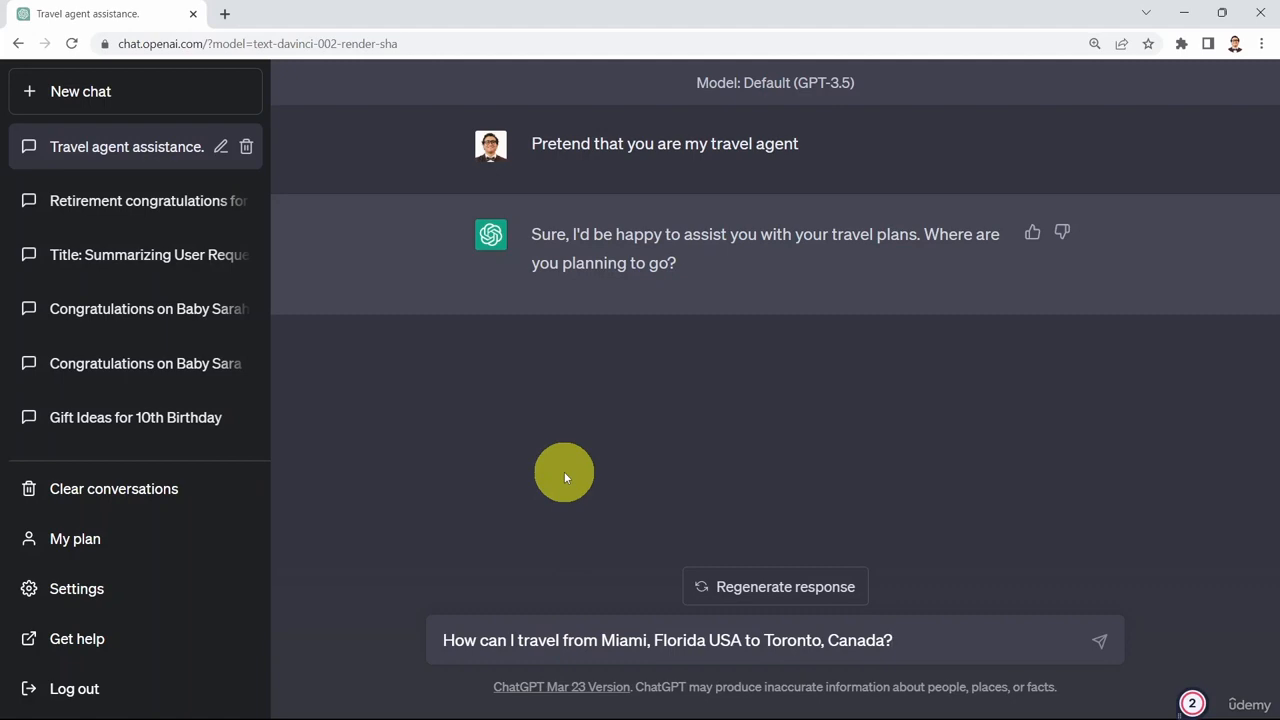
key("Return")
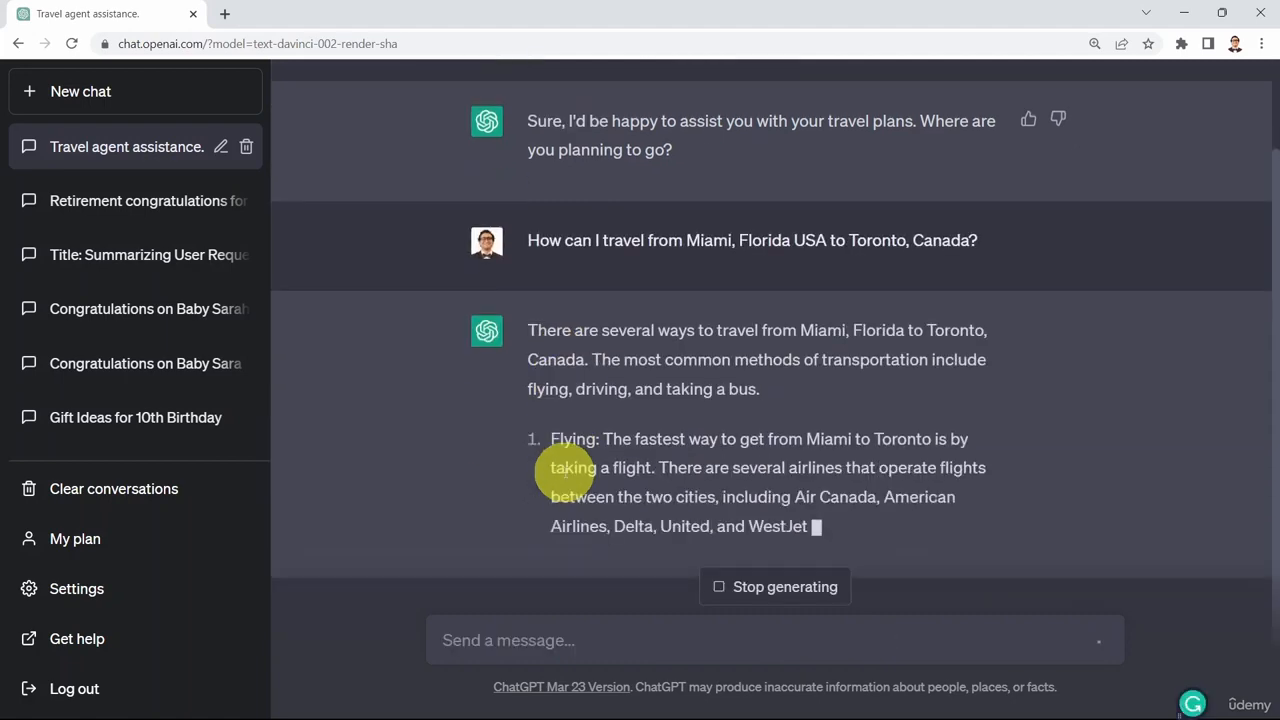
Step: Read through the answer on getting from Miami to Toronto, highlighting the flying, driving and bus options along the way
scroll(610, 418, "up", 2)
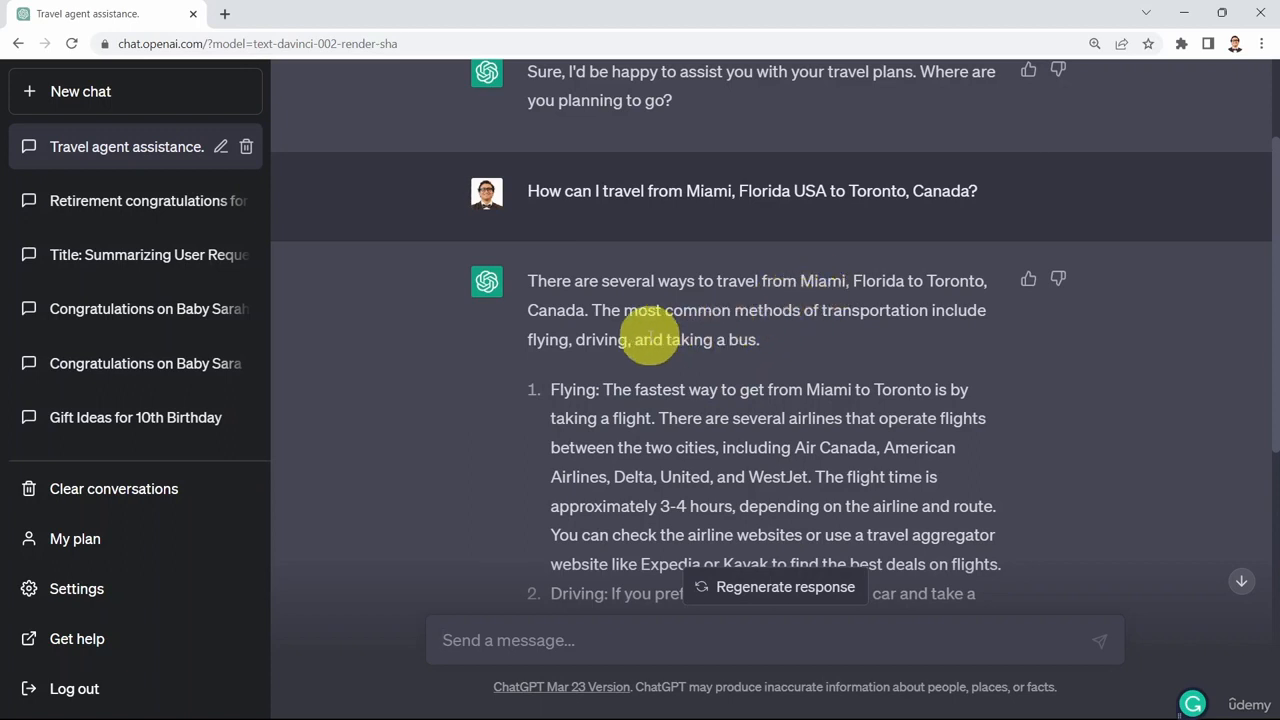
scroll(785, 335, "down", 2)
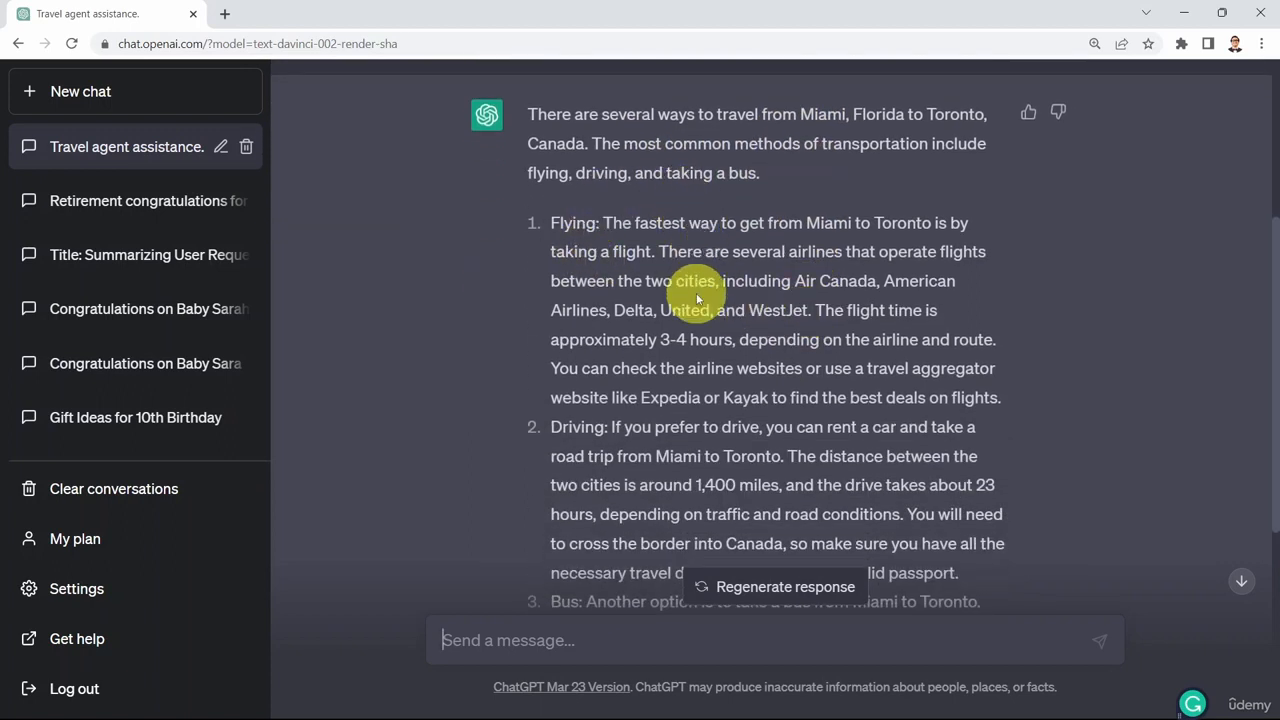
left_click_drag(551, 223, 708, 285)
scroll(708, 289, "down", 2)
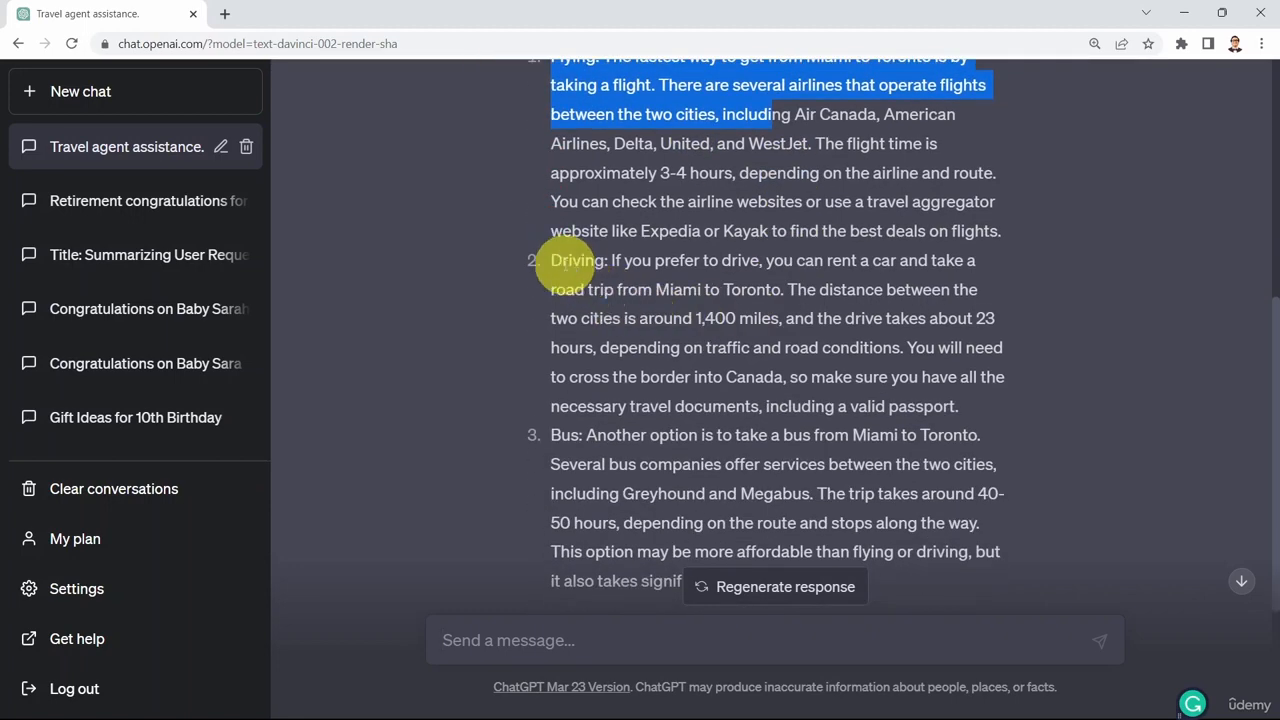
left_click_drag(551, 260, 800, 323)
scroll(800, 323, "down", 2)
scroll(845, 330, "down", 1)
left_click_drag(551, 266, 845, 300)
left_click_drag(584, 432, 790, 415)
left_click(843, 447)
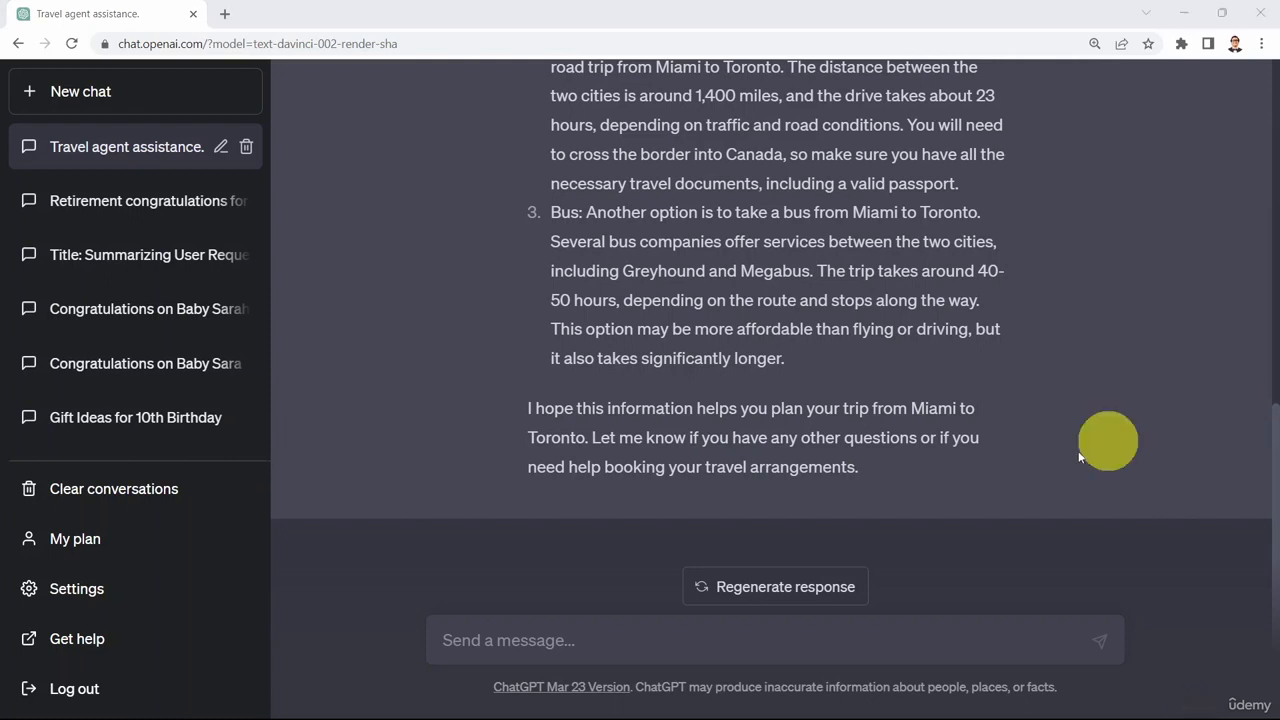
Step: Ask the follow-up question "What are the best hotels in Toronto that I can stay in?"
left_click(486, 638)
type("What are the best hotels in Toronto that I can stay in?")
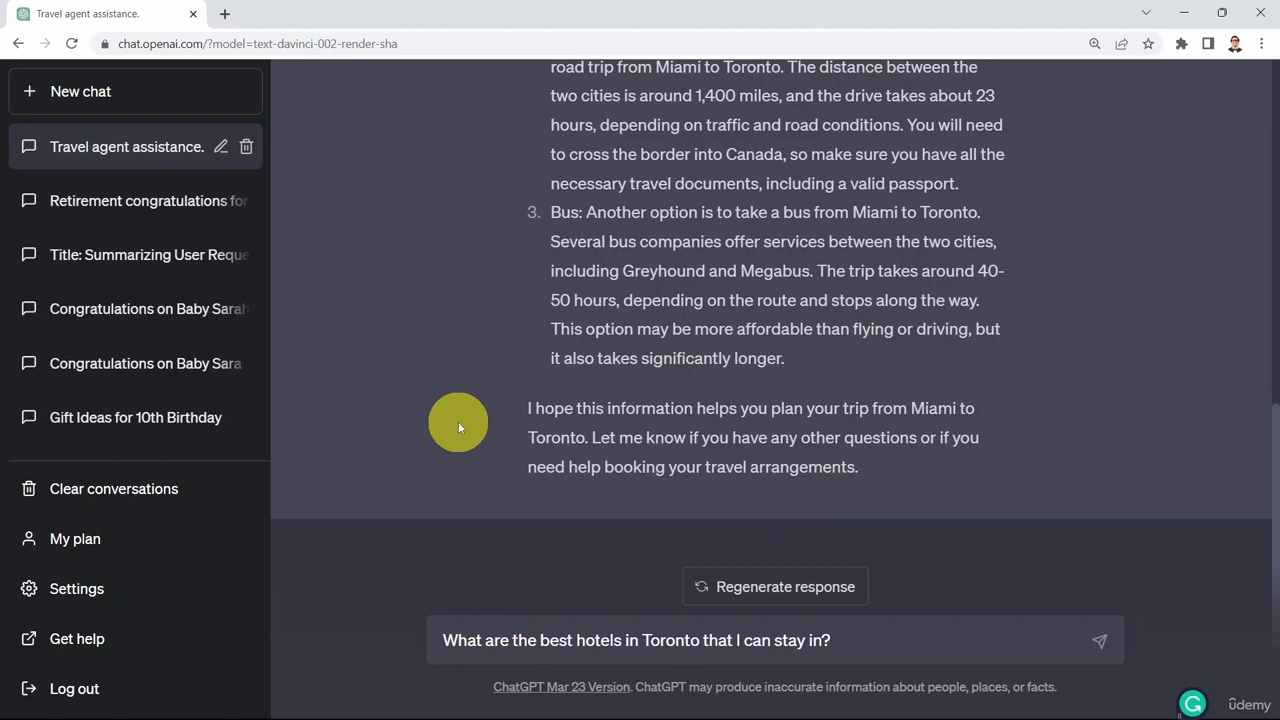
key("Return")
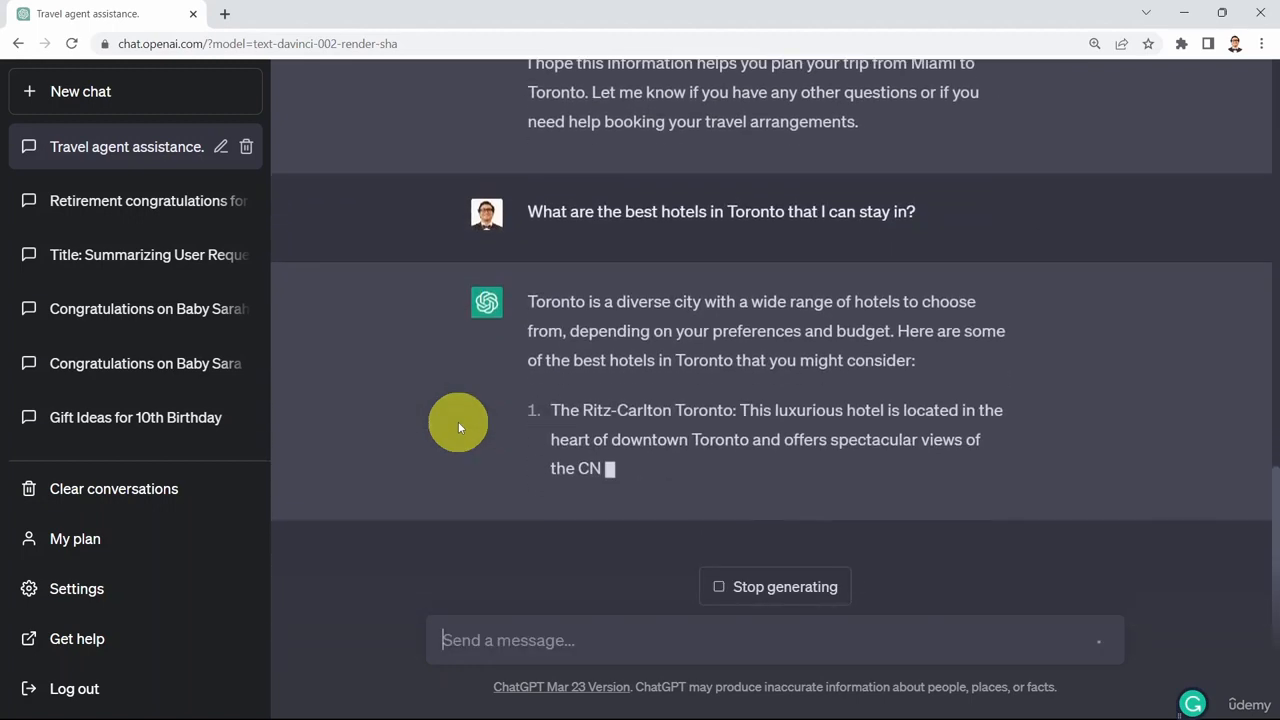
Step: Read through the list of recommended Toronto hotels from the first entry to the closing remark
scroll(623, 318, "up", 3)
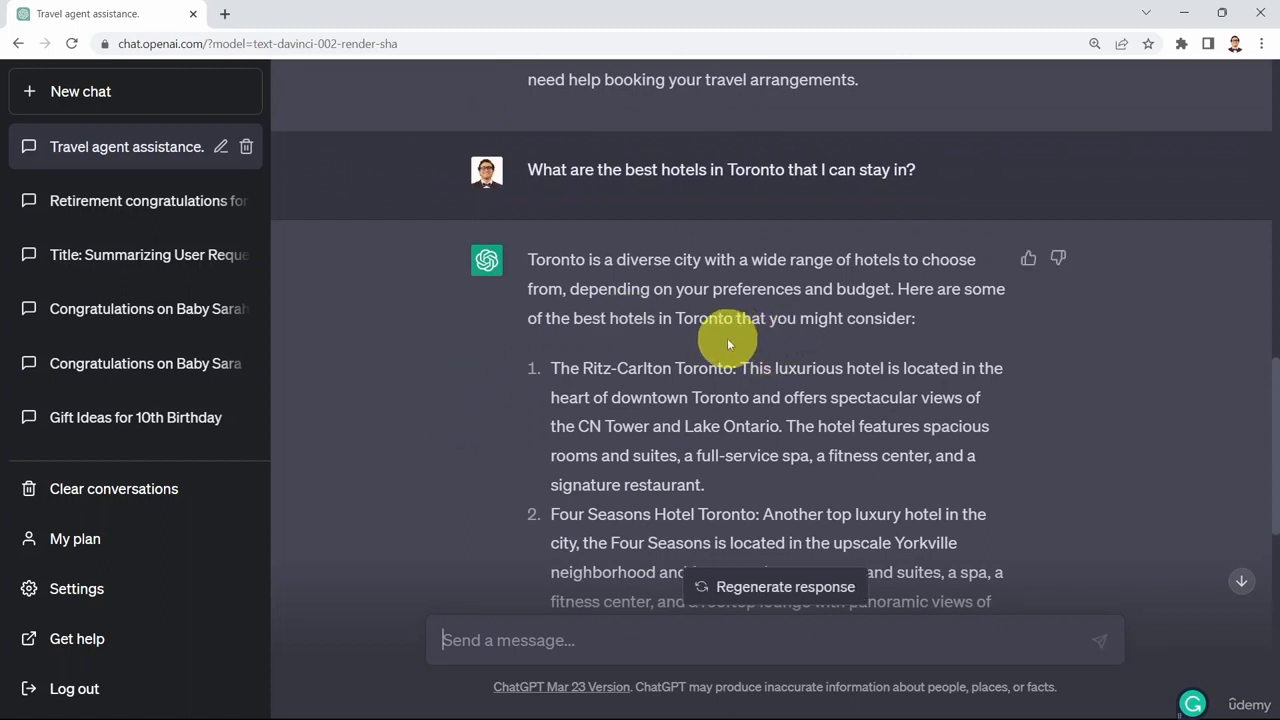
scroll(727, 338, "down", 1)
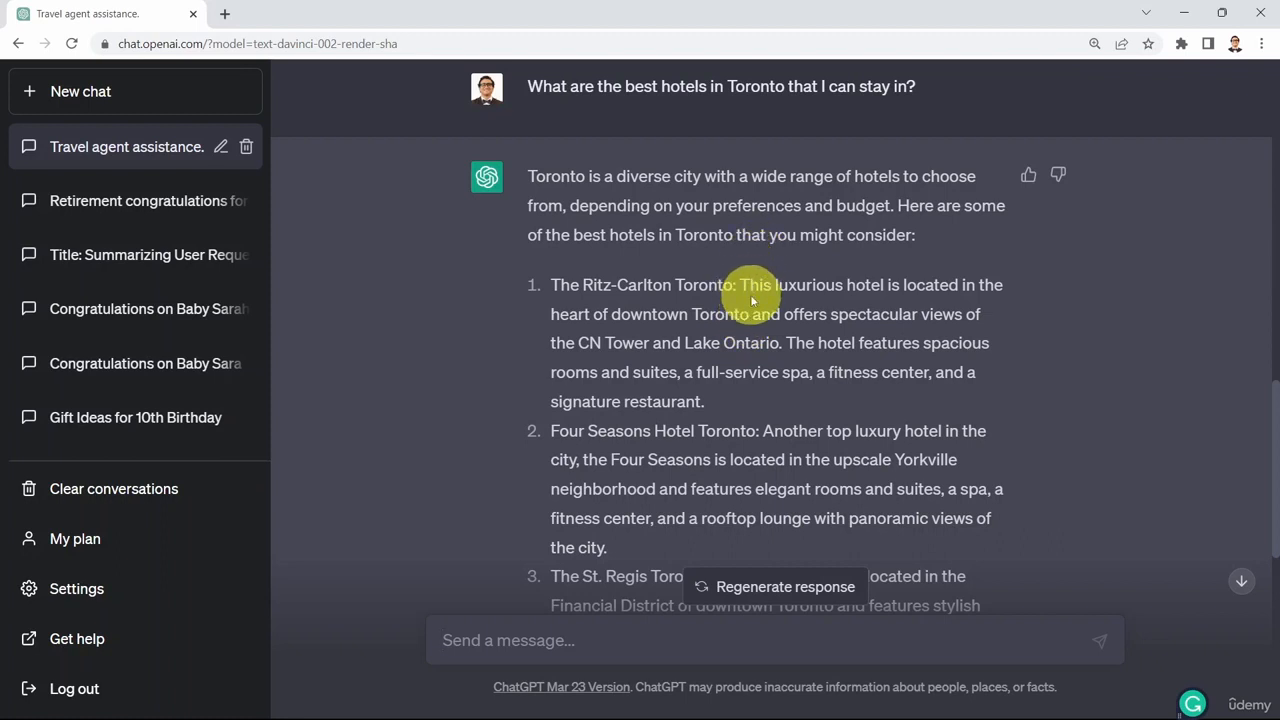
scroll(650, 314, "down", 2)
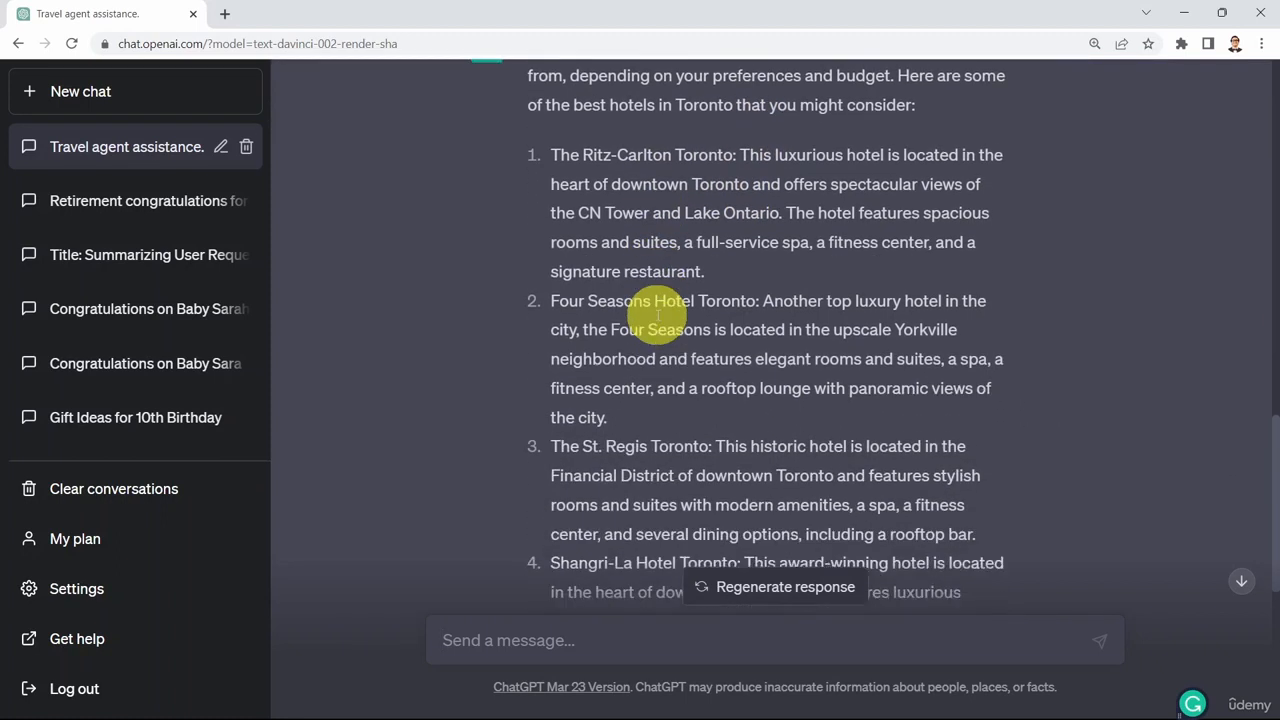
scroll(660, 307, "down", 2)
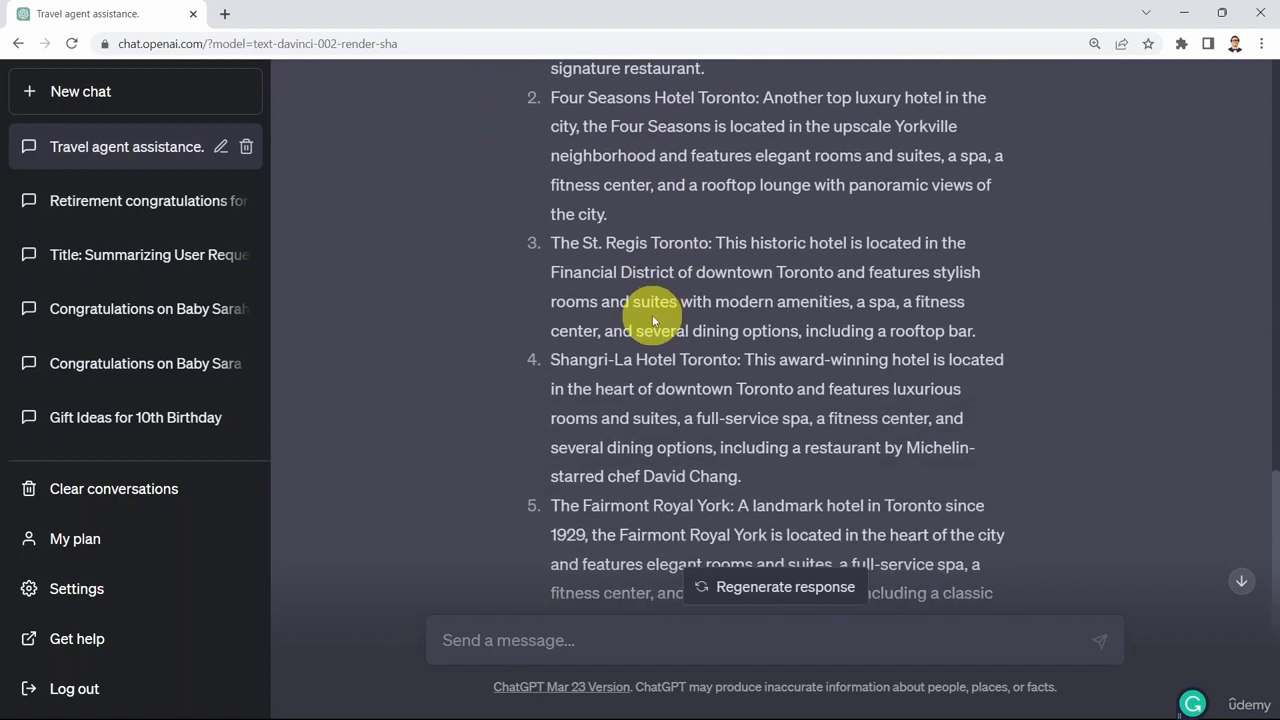
scroll(700, 410, "down", 2)
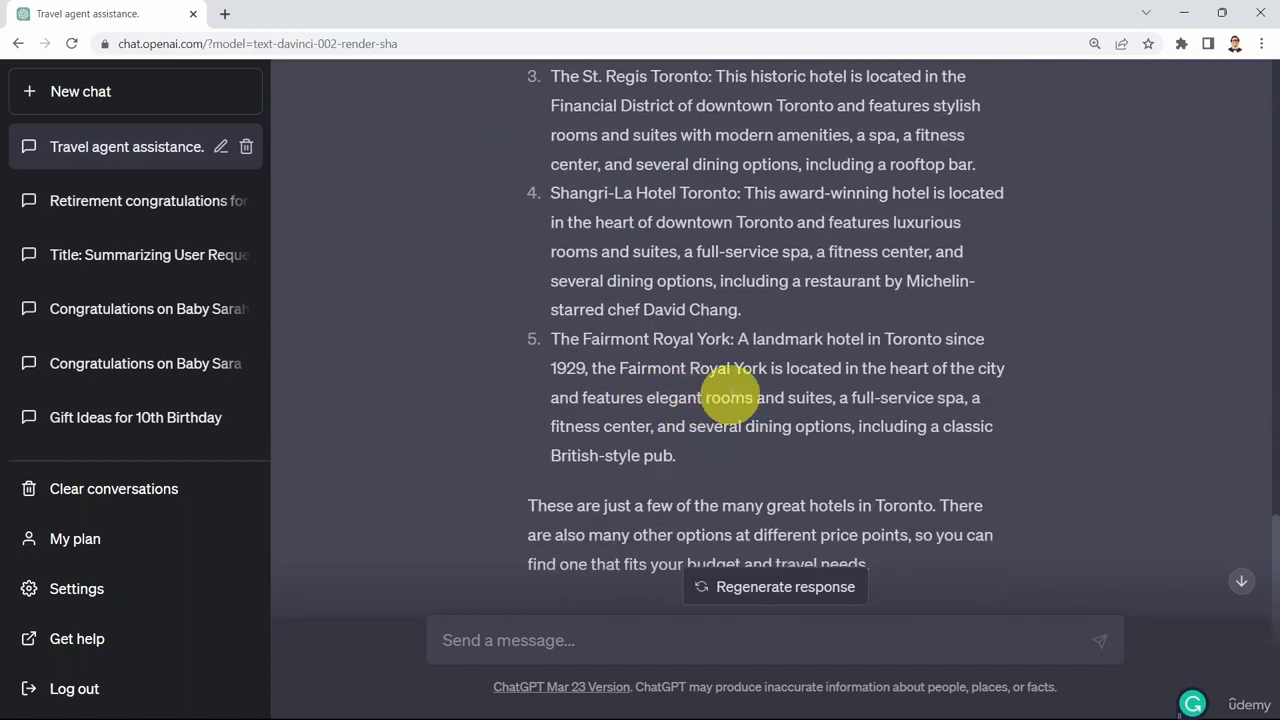
scroll(800, 400, "down", 1)
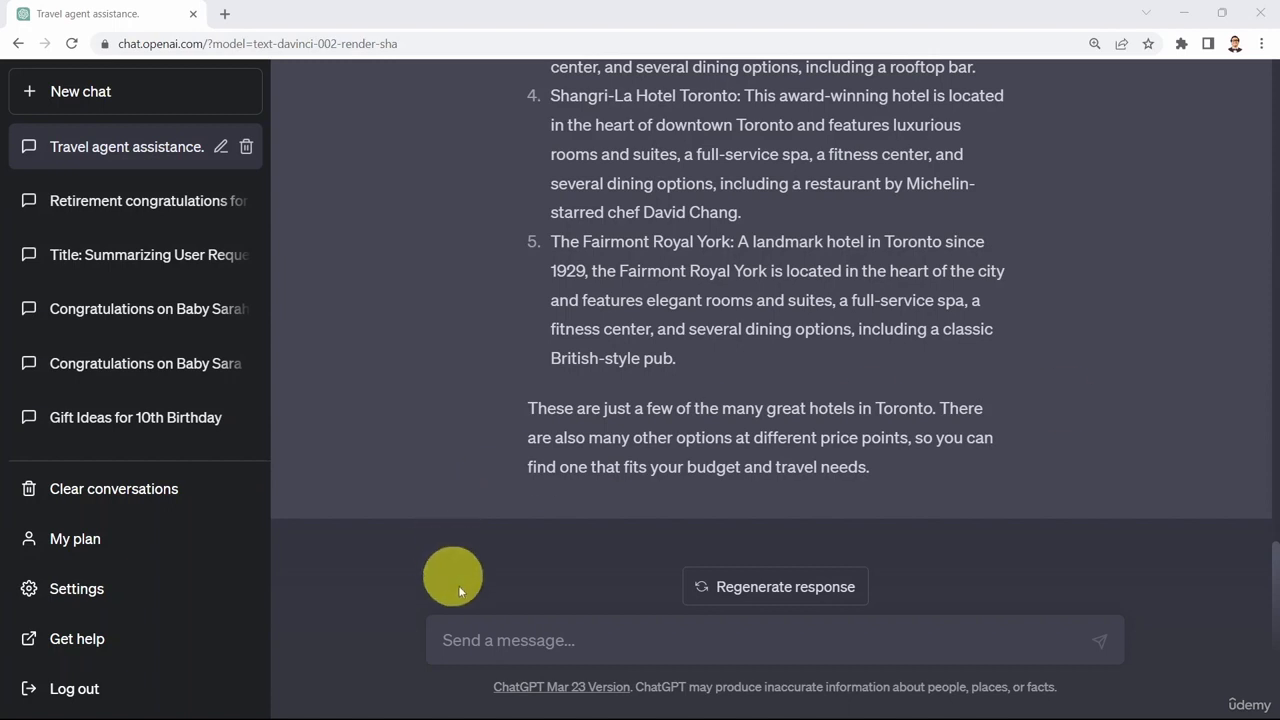
Step: Try to send the role prompt "Pretend that you are an expert cook" in the travel agent conversation
left_click(491, 643)
type("Pretend that you are an expert cook")
key("Return")
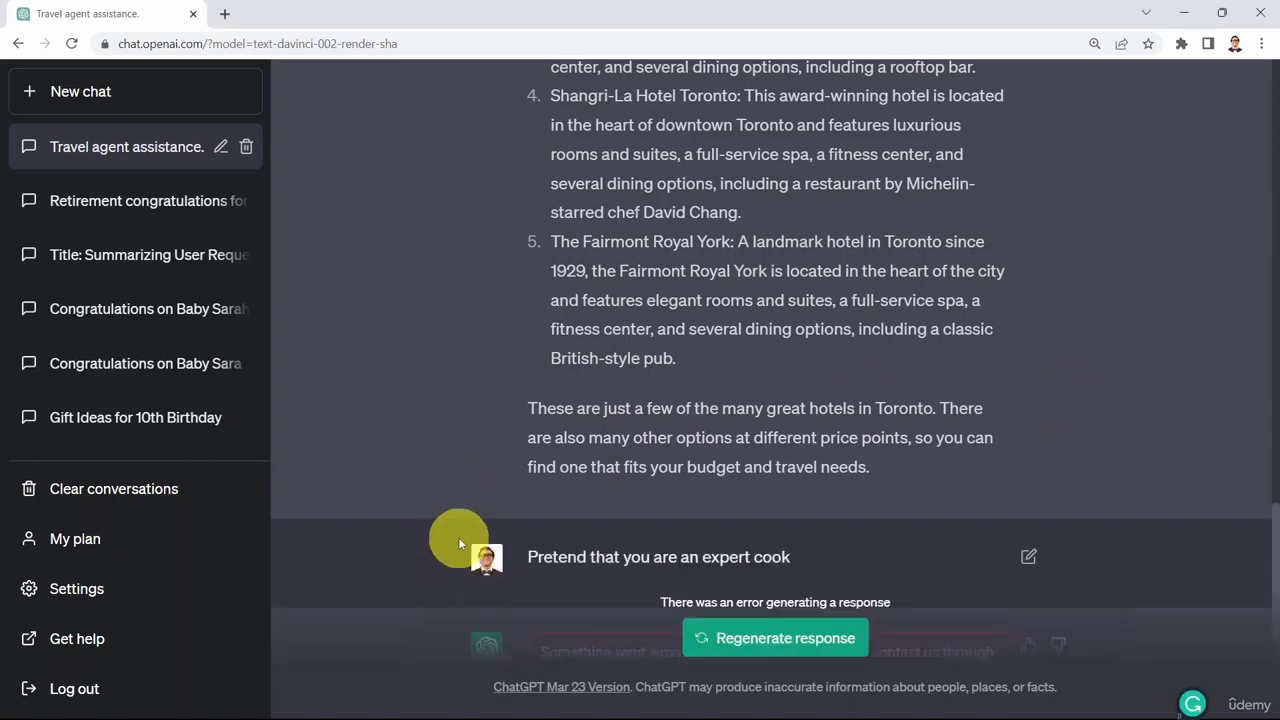
Step: Reload the page and send "Pretend that you are an expert cook" in a new chat
left_click(71, 44)
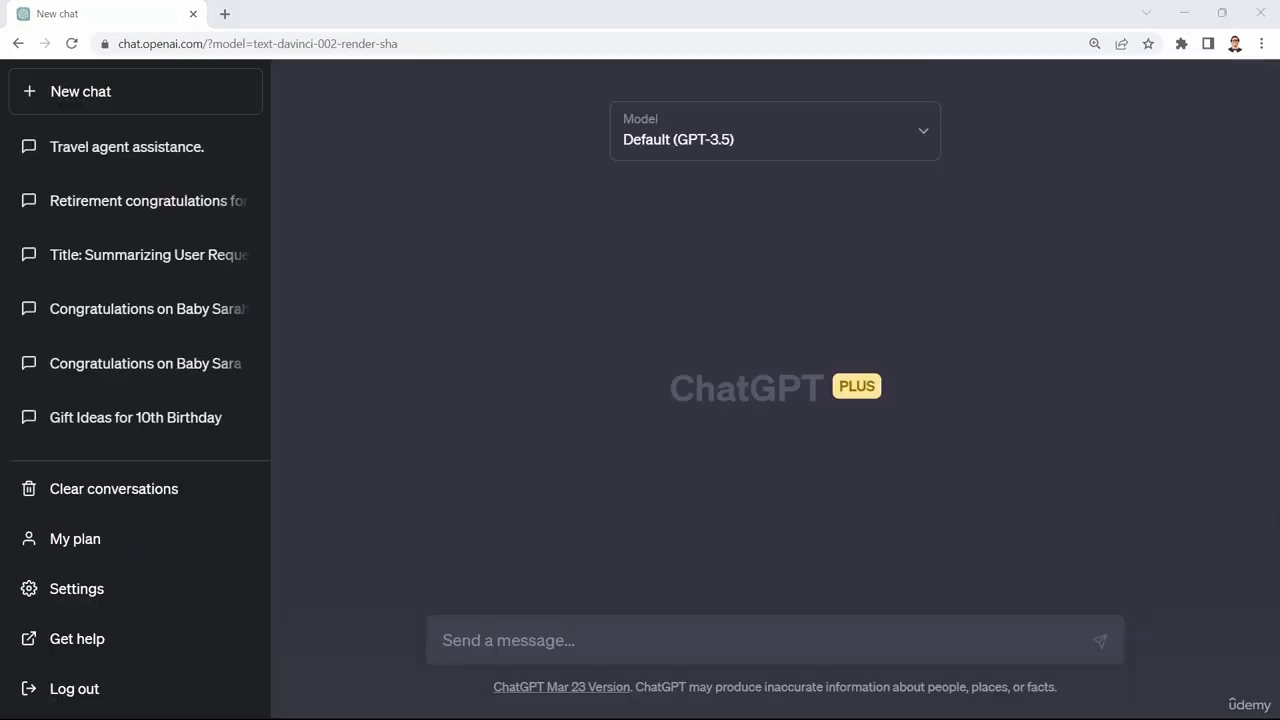
left_click(500, 636)
type("Pretend that you are an expert cook")
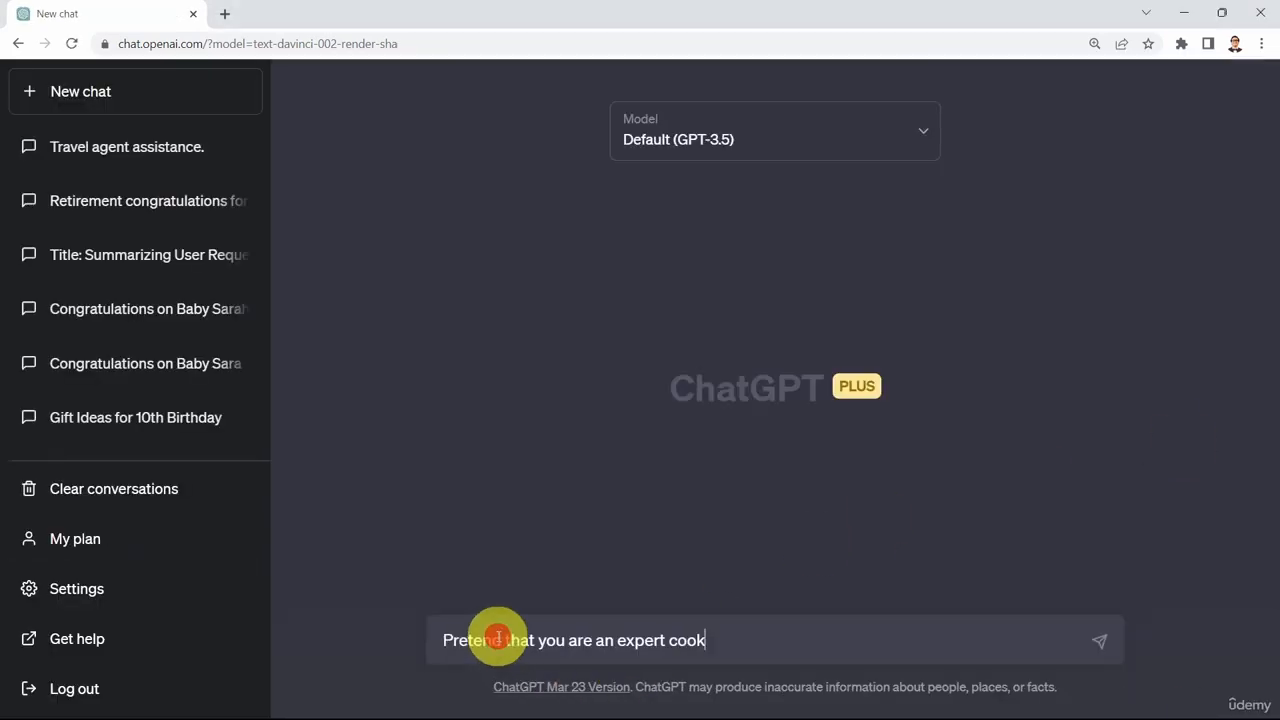
key("Return")
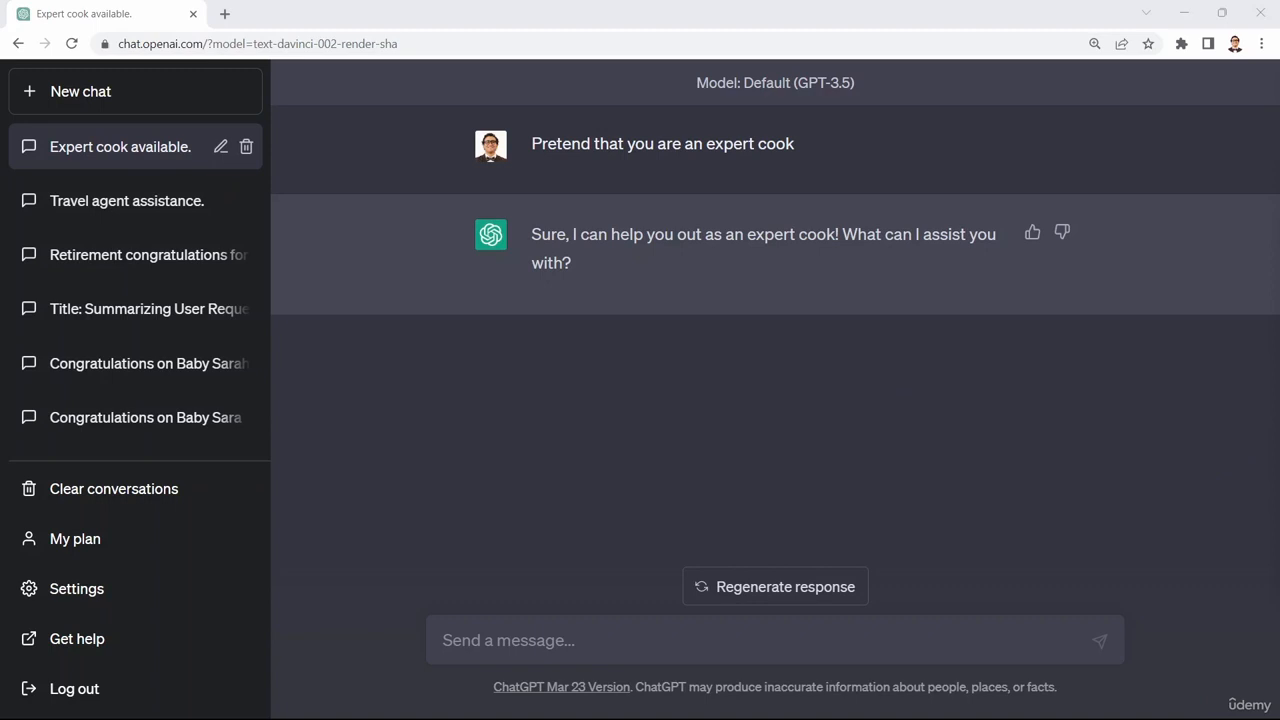
Step: Ask the expert cook "How can I cook steak at home?"
left_click(514, 640)
type("How can I cook steak at home?")
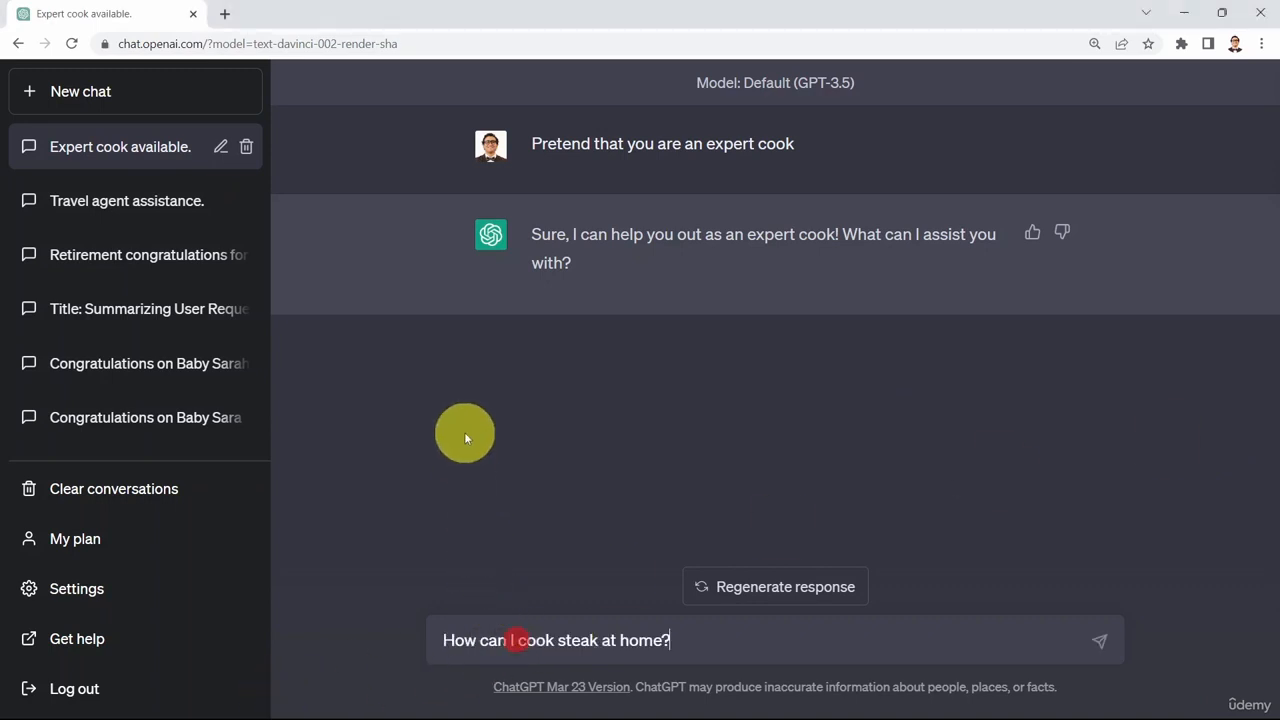
key("Return")
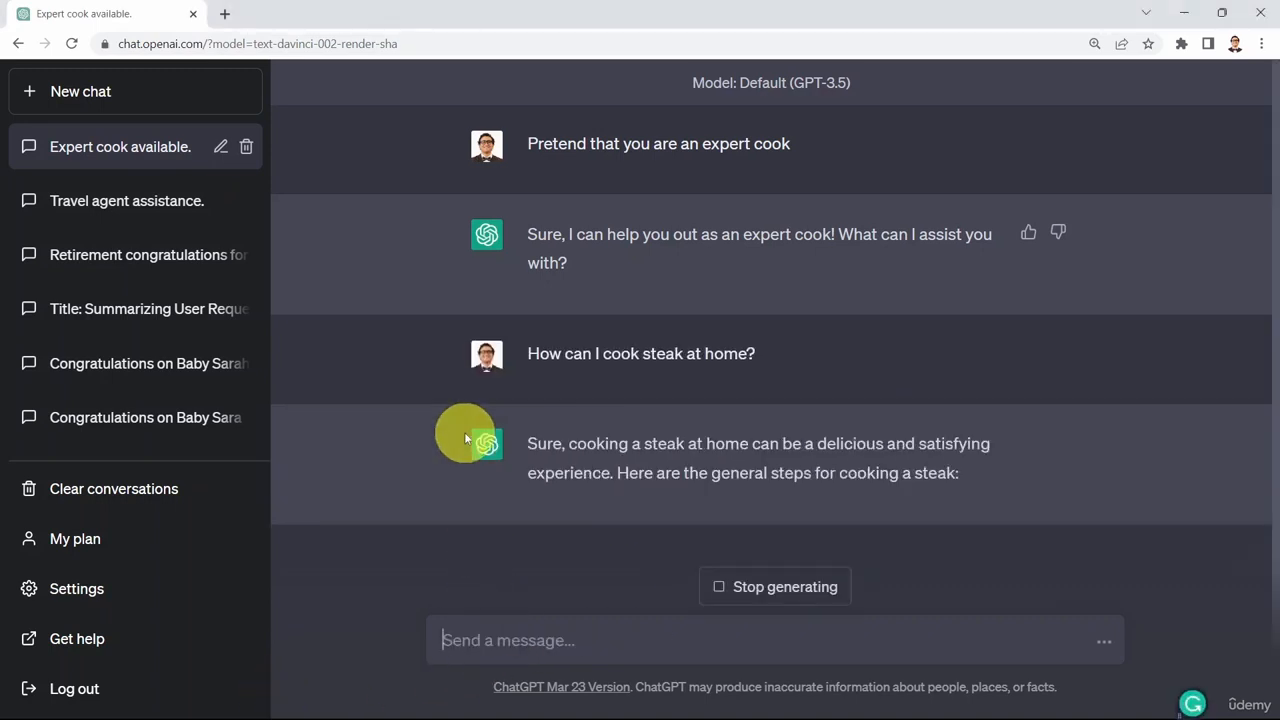
Step: Read through the steak cooking instructions from choosing the cut to the final note on cooking time
scroll(560, 300, "up", 3)
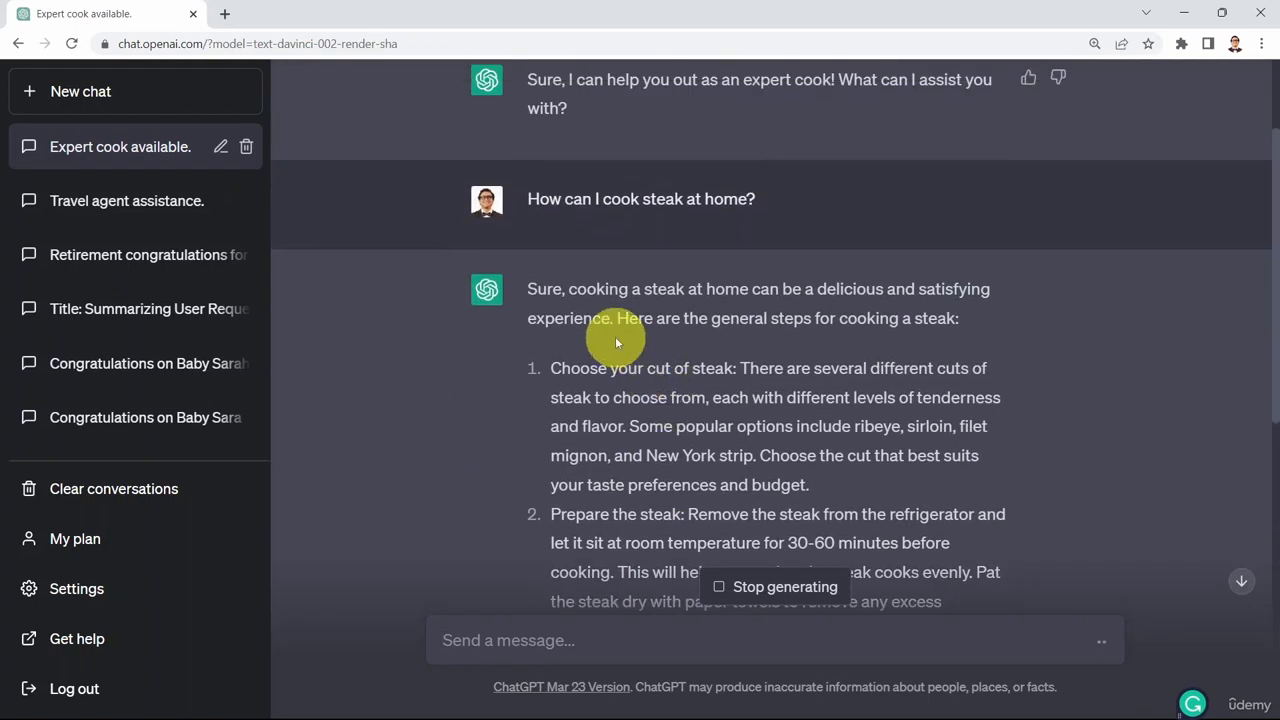
scroll(700, 340, "down", 2)
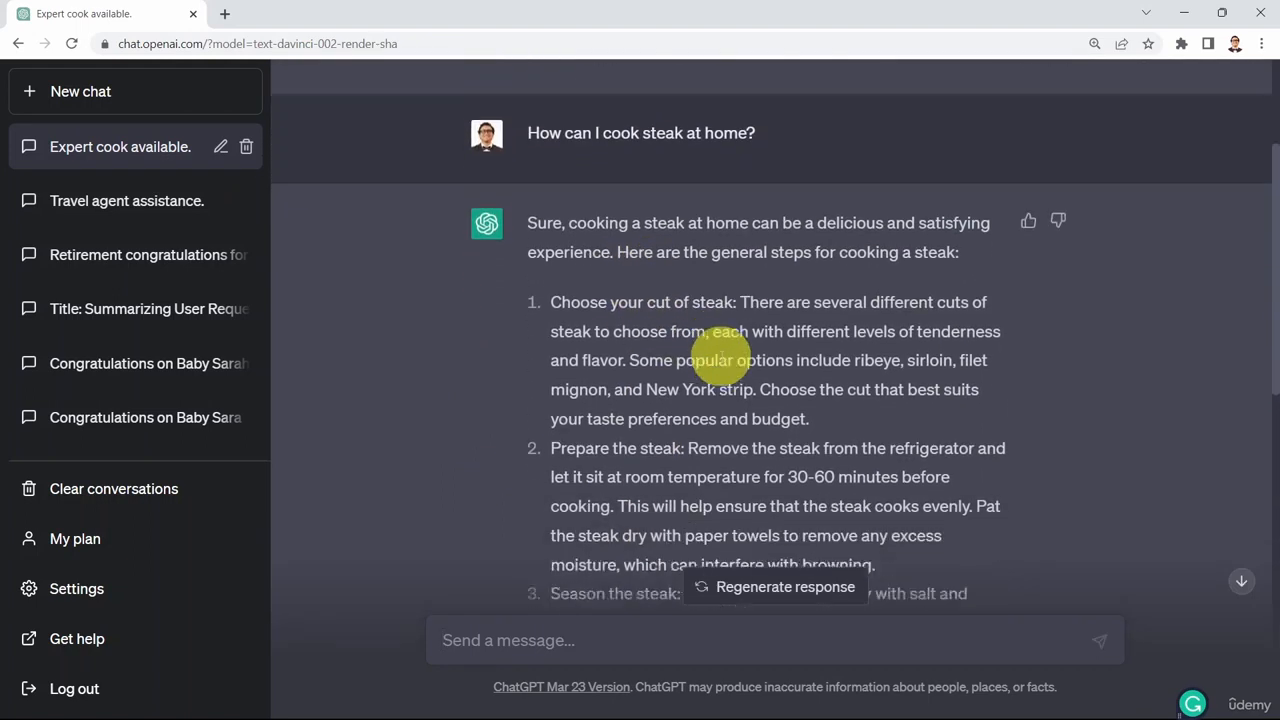
scroll(666, 229, "down", 2)
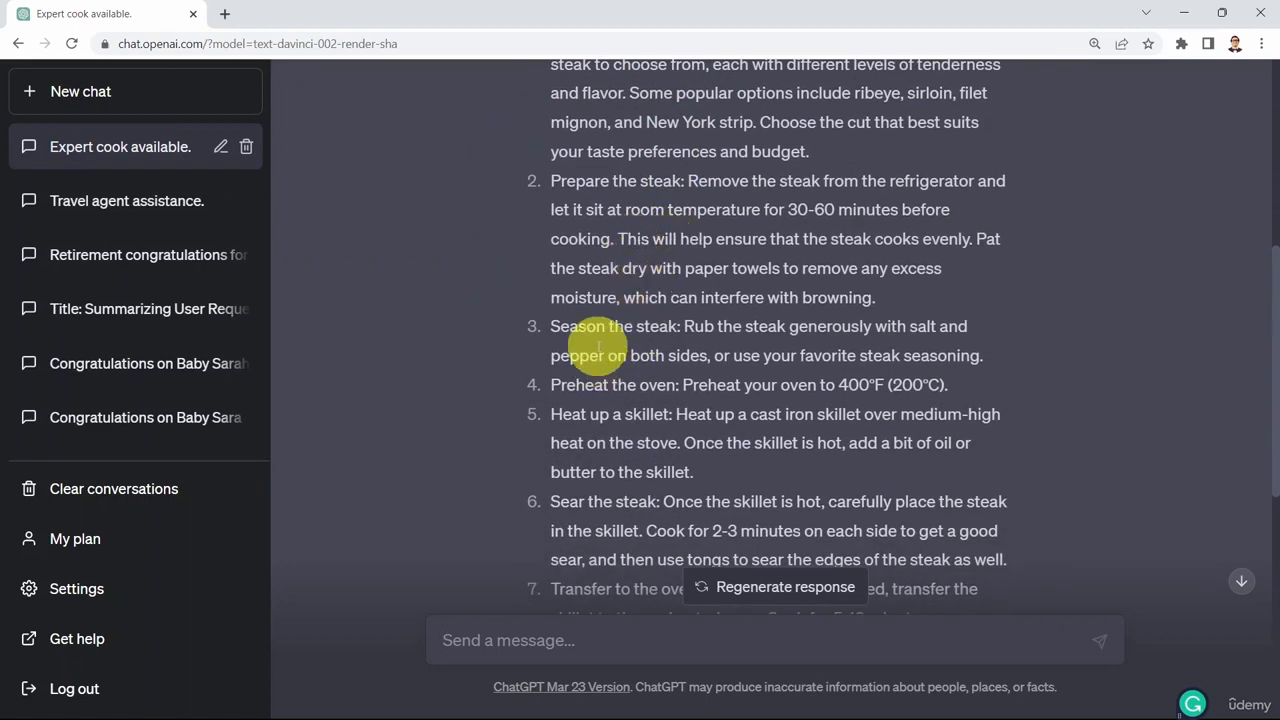
scroll(600, 328, "down", 1)
scroll(620, 325, "down", 1)
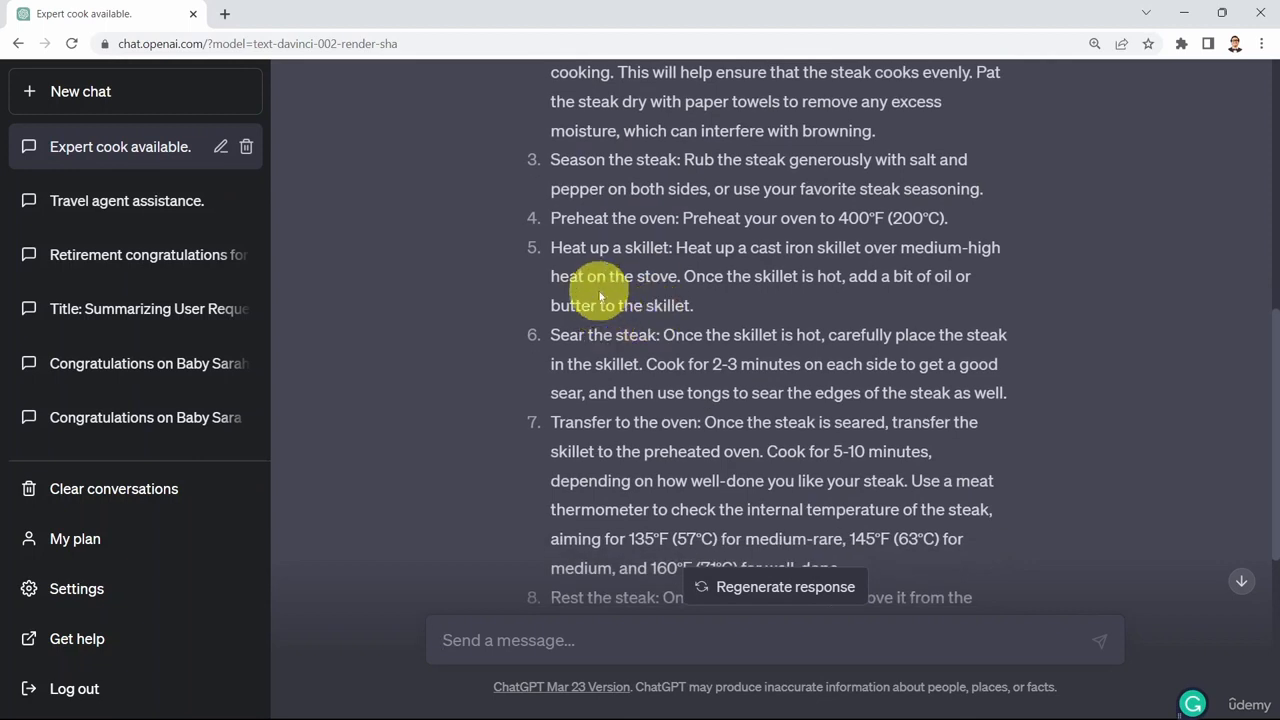
scroll(630, 322, "down", 1)
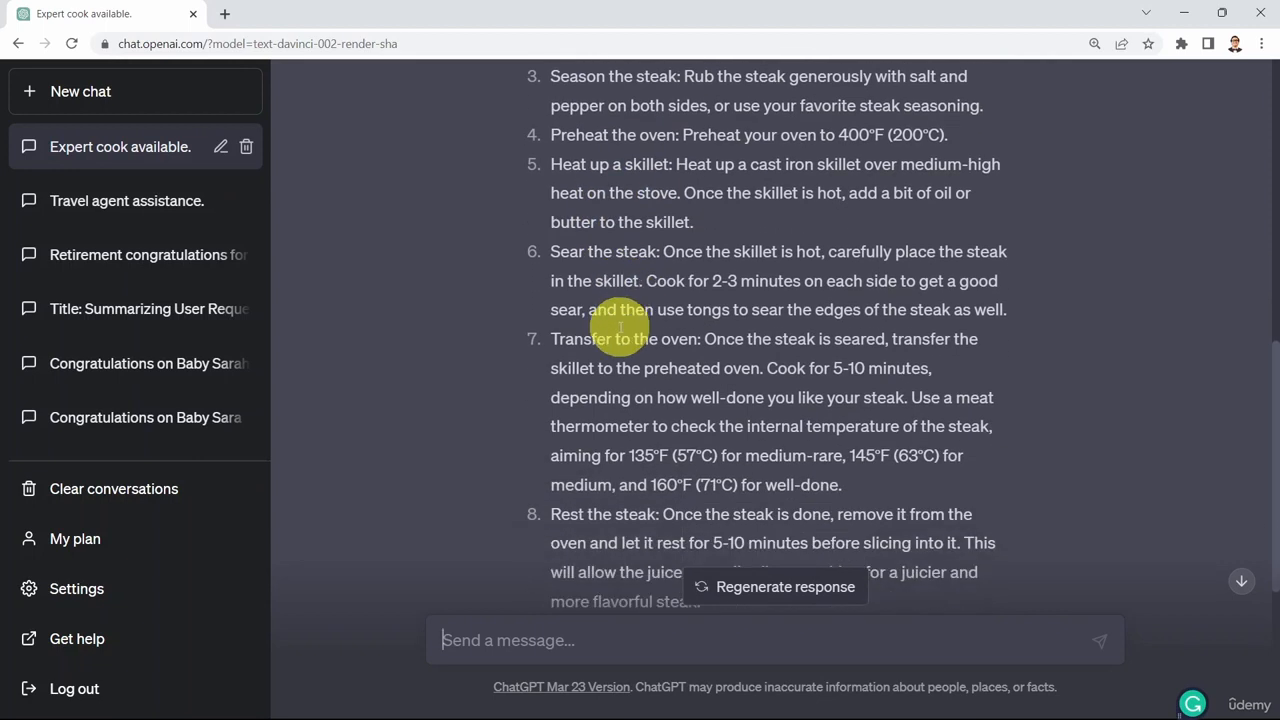
scroll(625, 320, "down", 2)
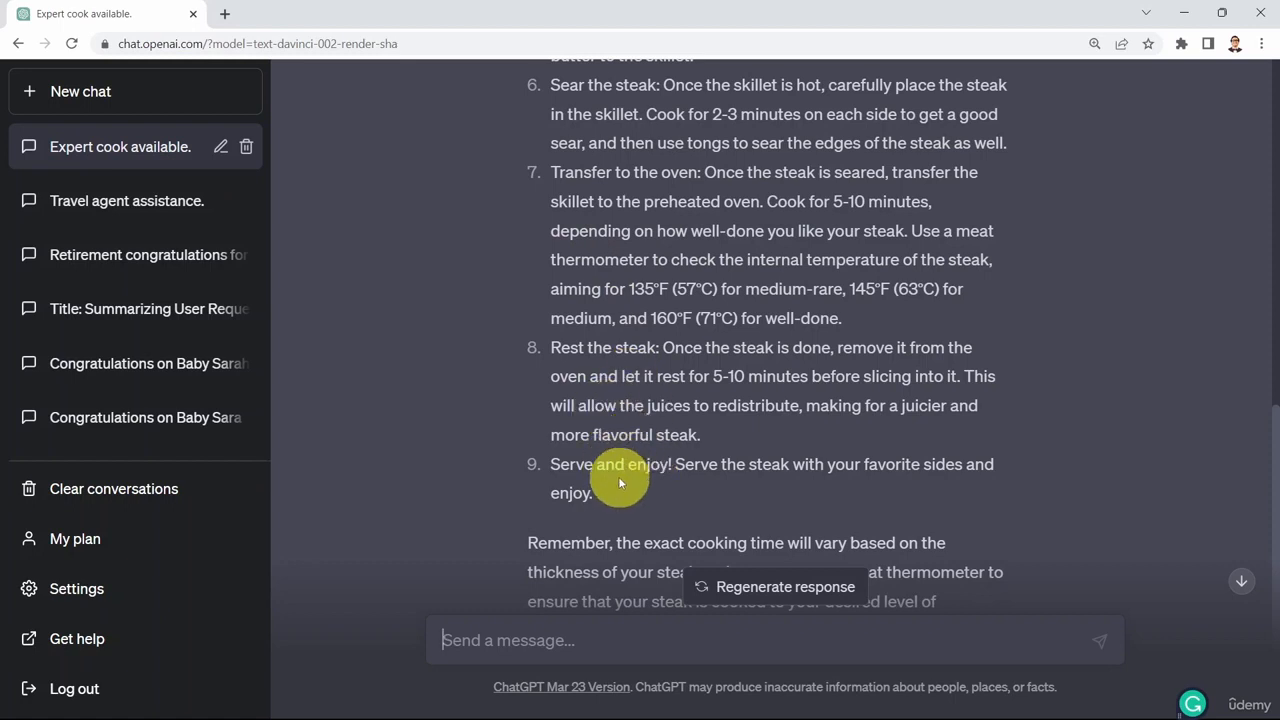
scroll(622, 435, "down", 2)
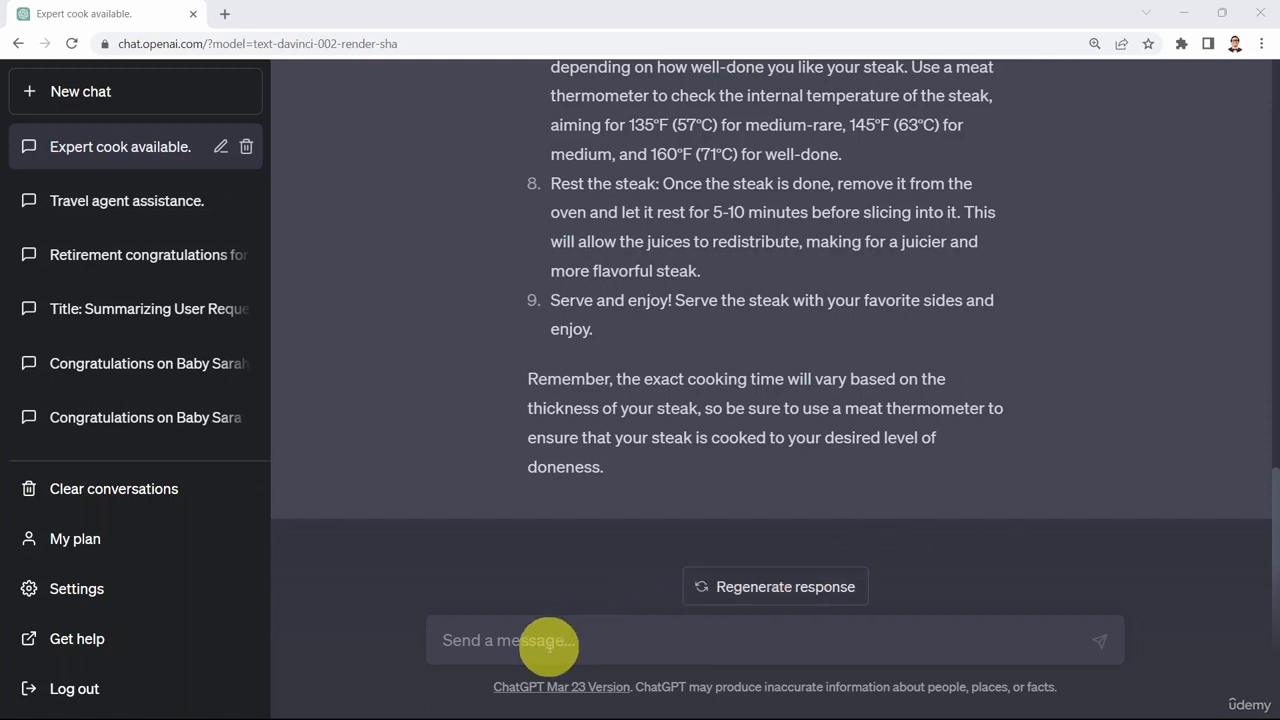
Step: Try to ask "How can I prepare Kentucky fried chicken at home?" in the expert cook conversation
left_click(549, 645)
type("How can I prepare Kentucky fried chicken at home?")
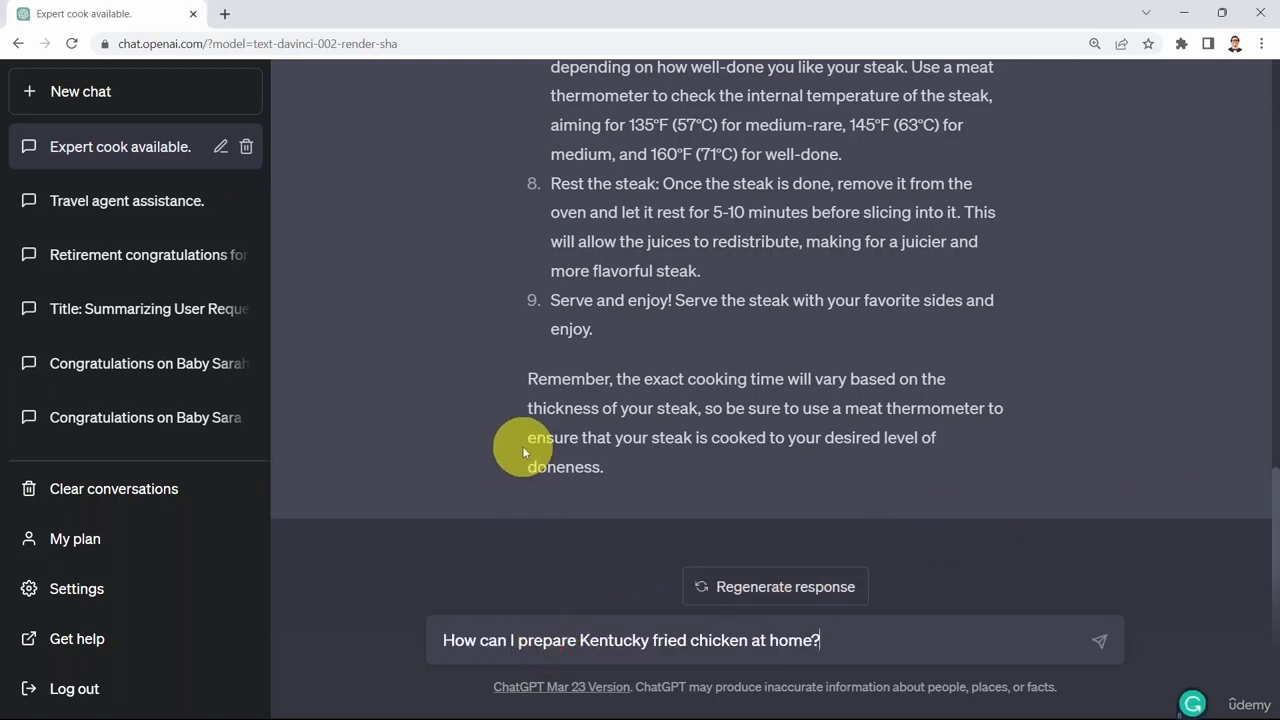
key("Return")
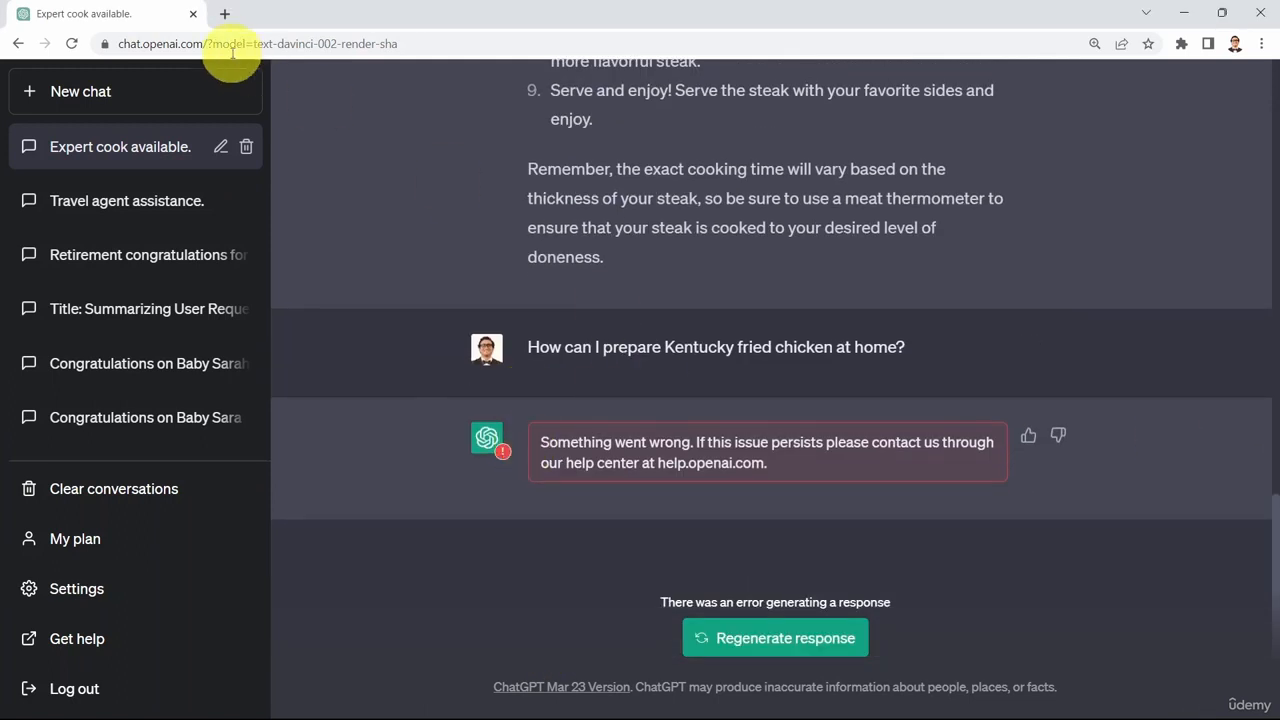
Step: Reload the page and ask "How can I prepare Kentucky fried chicken at home?" in a new chat
left_click(72, 43)
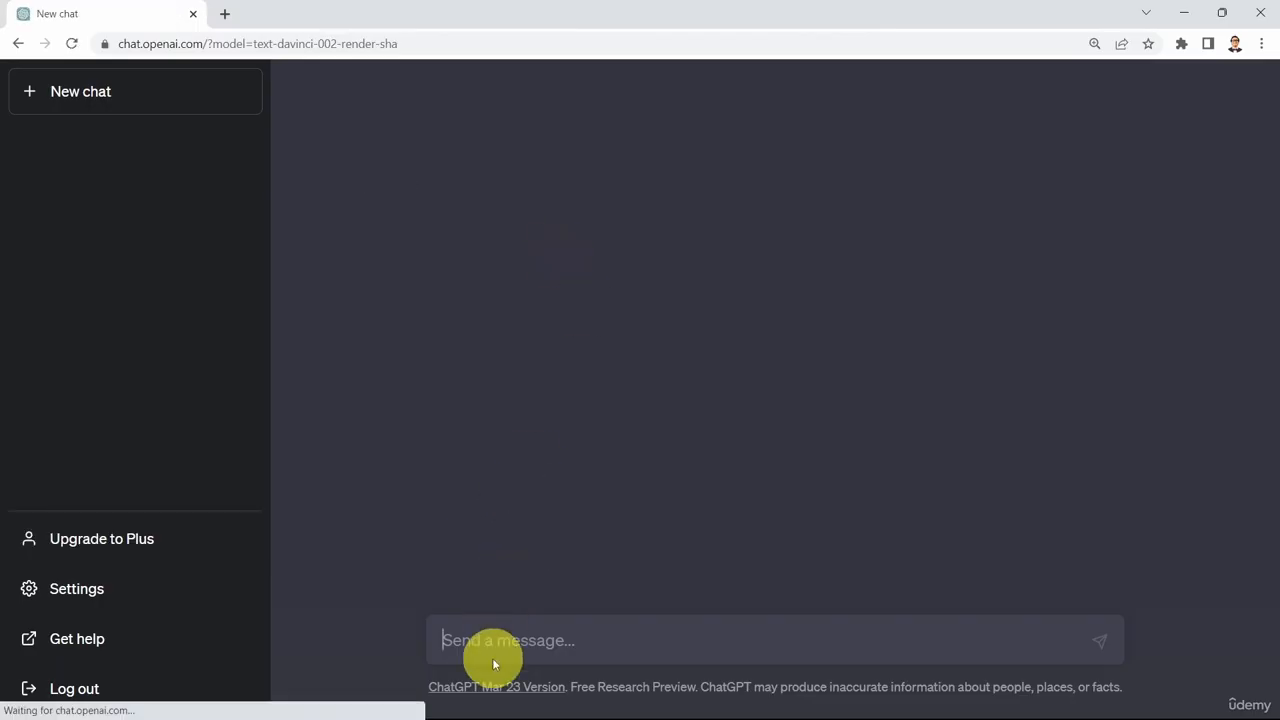
left_click(490, 642)
type("How can I prepare Kentucky fried chicken at home?")
key("Return")
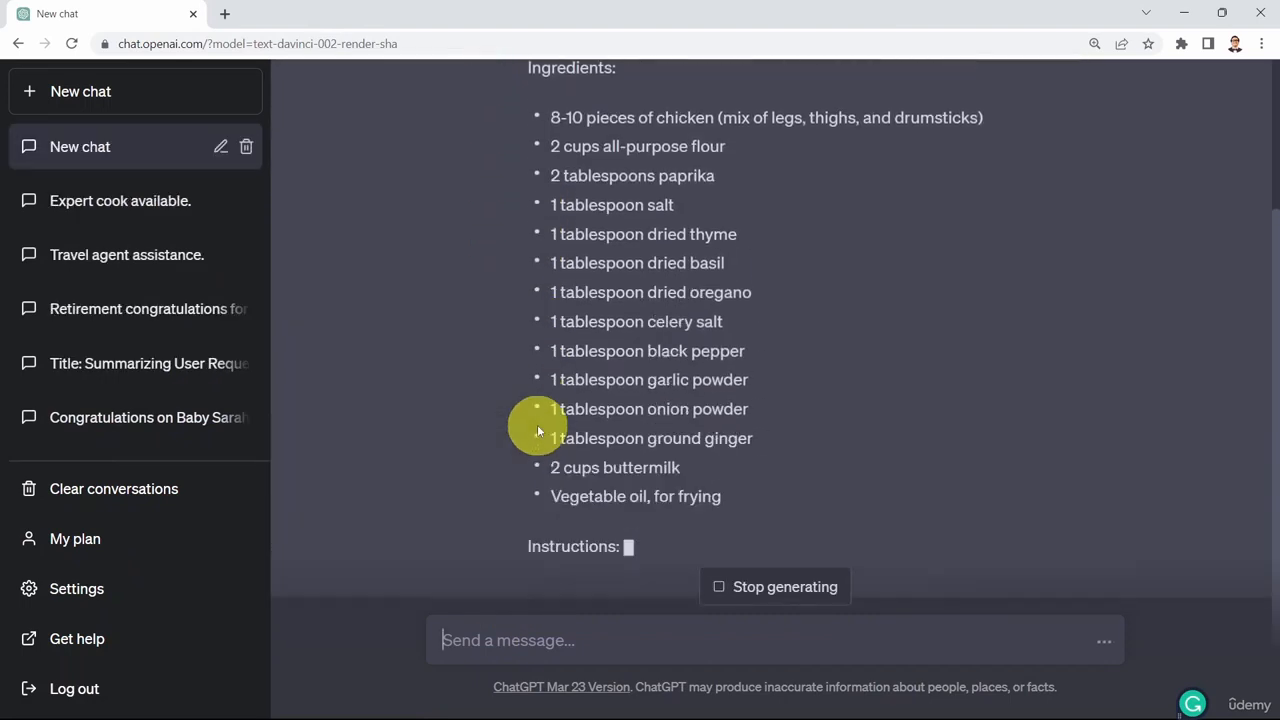
scroll(562, 412, "up", 5)
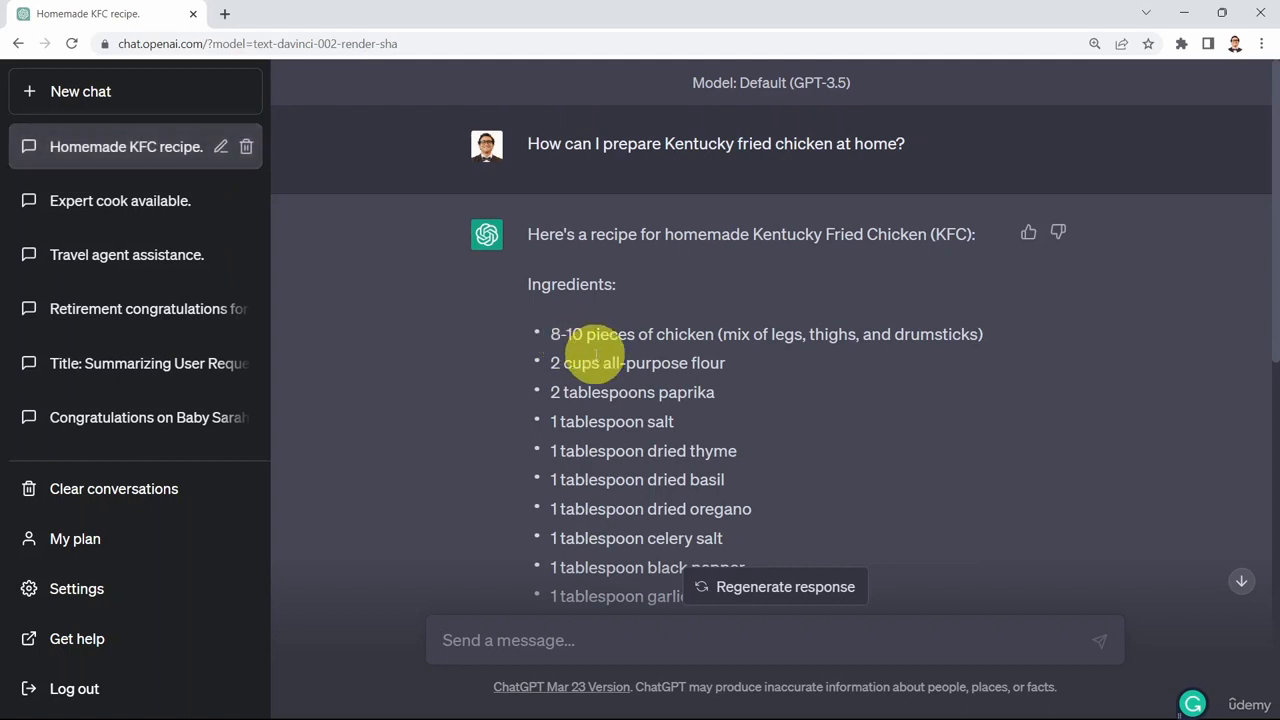
Step: Read through the homemade KFC recipe from the ingredients to the frying instructions and highlight its closing sentence
scroll(640, 345, "down", 1)
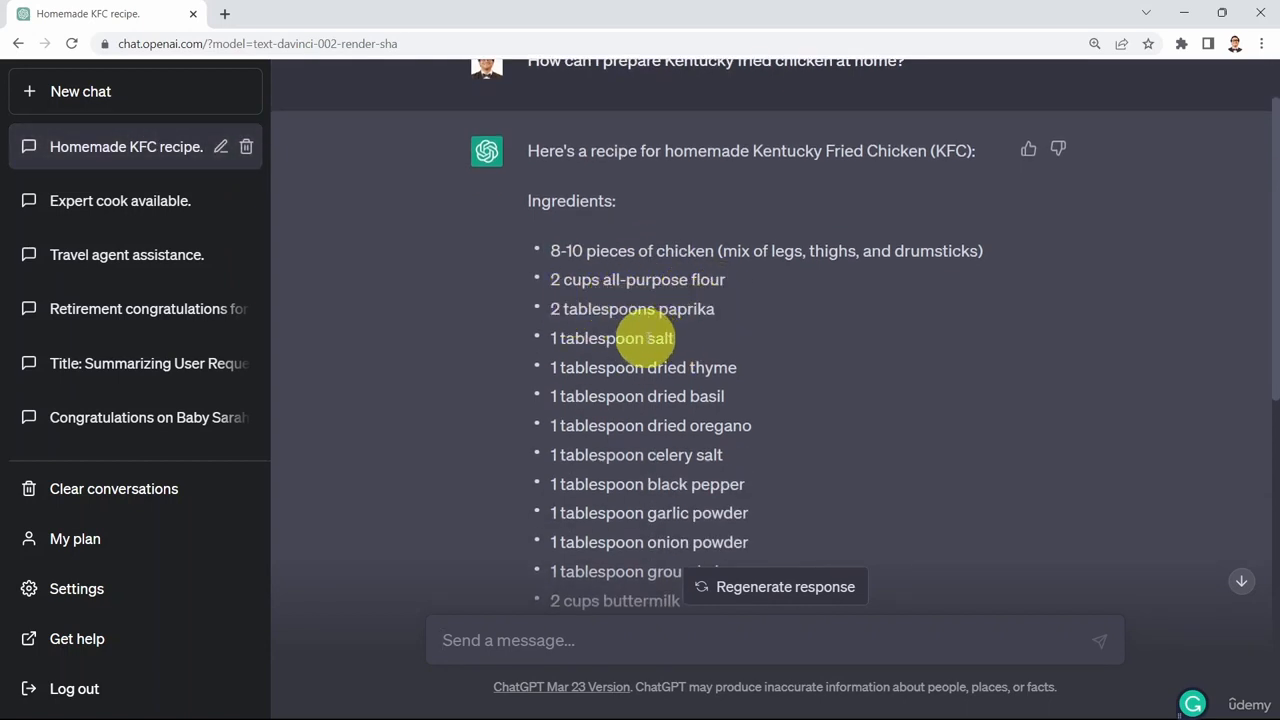
scroll(690, 330, "down", 1)
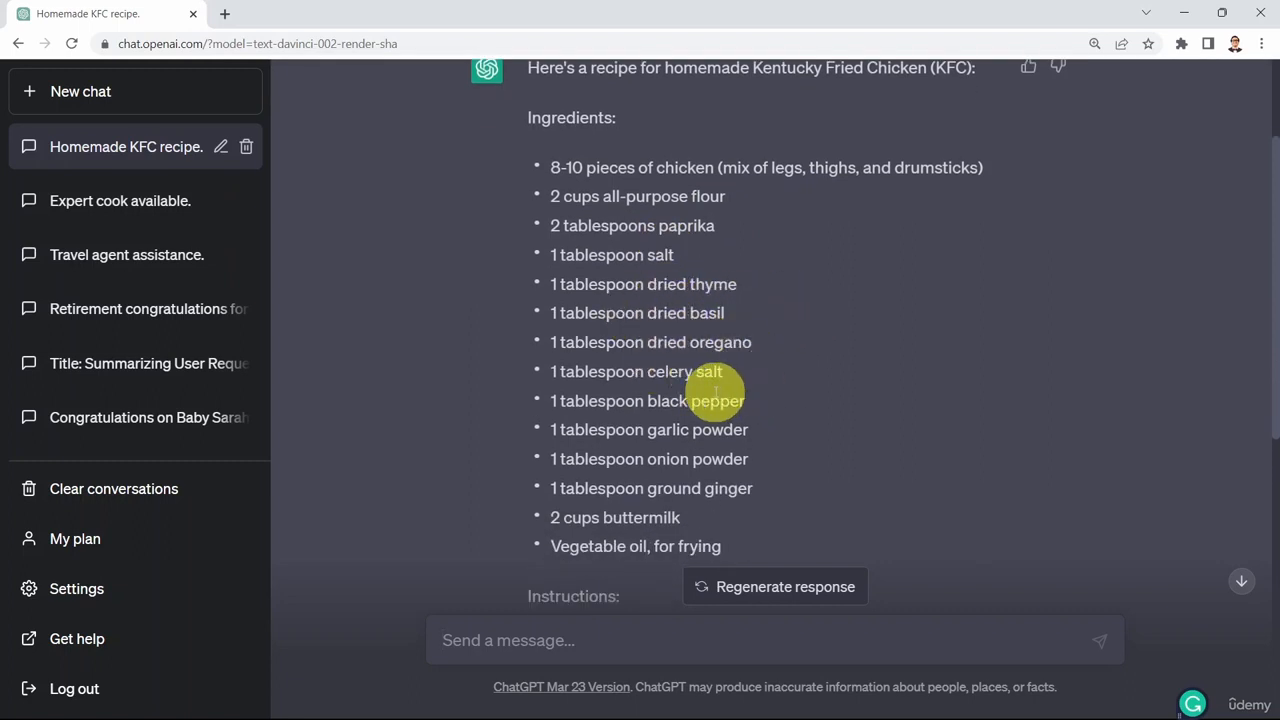
scroll(662, 395, "down", 1)
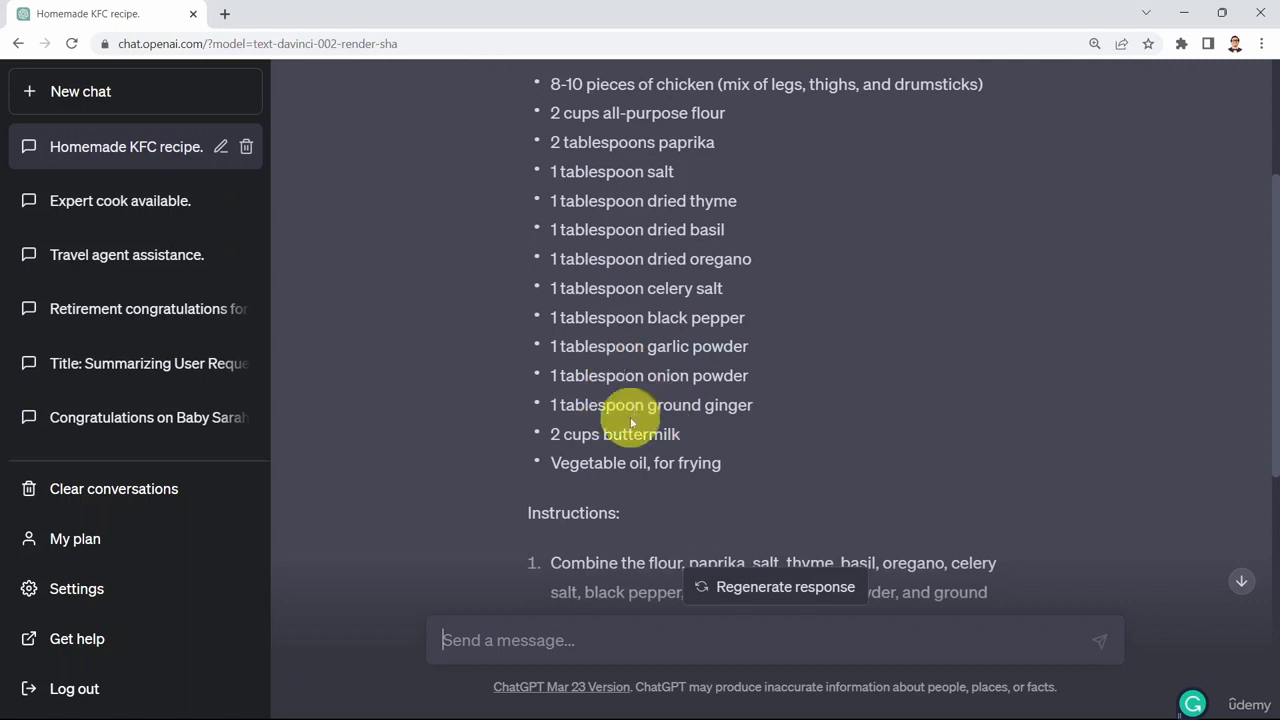
scroll(630, 366, "down", 4)
scroll(608, 326, "down", 2)
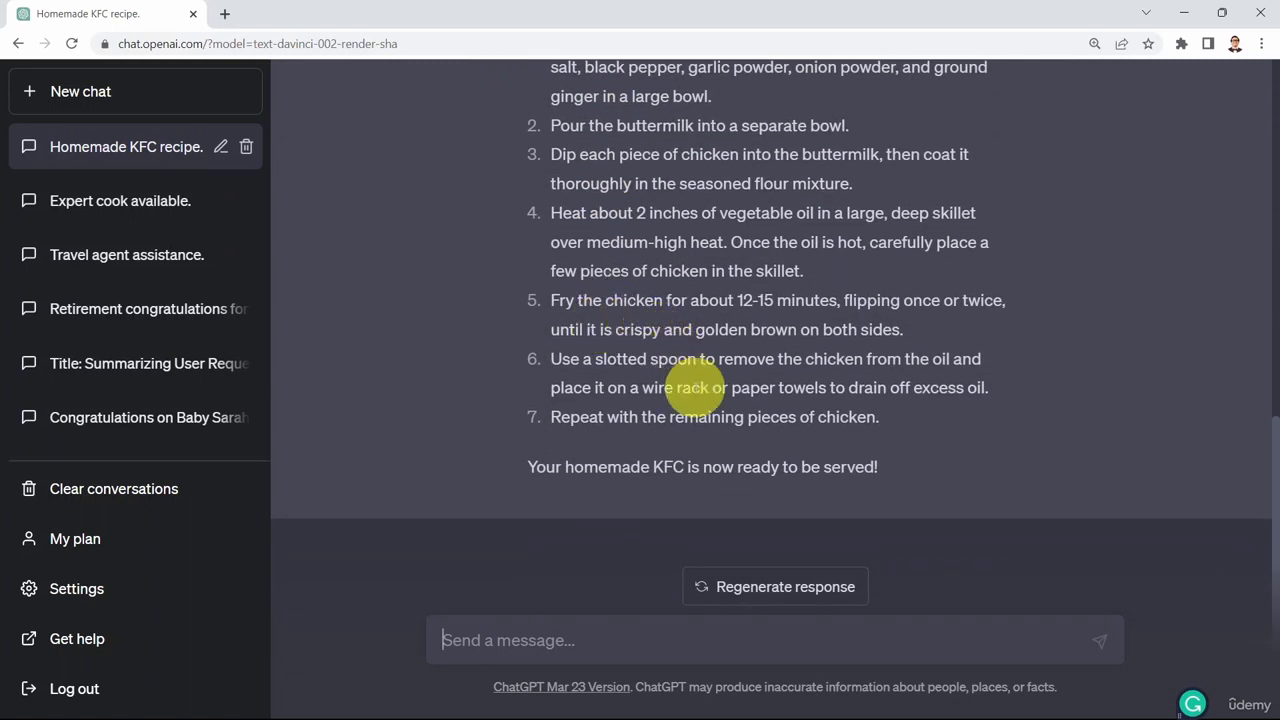
left_click(534, 466)
left_click_drag(534, 466, 843, 463)
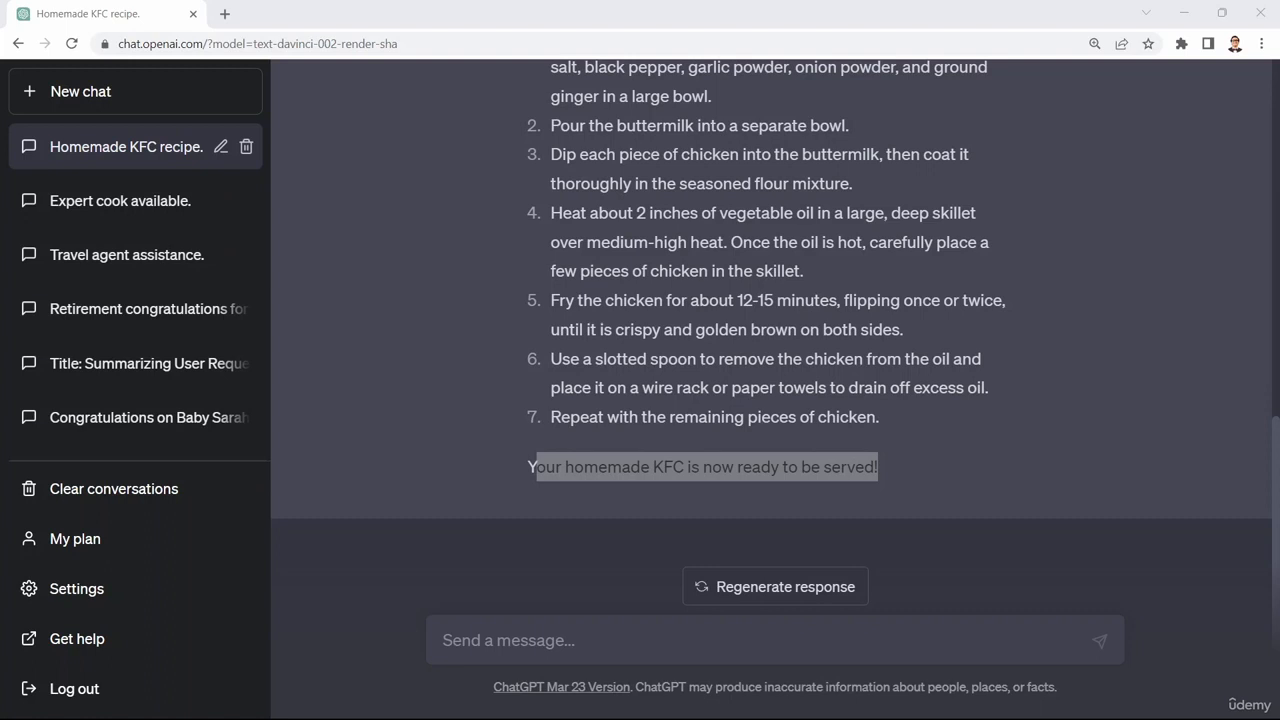
Step: Ask in the same chat: "Pretend that you are Isaac Newton, explain Newton's second law of motion."
left_click(545, 640)
type("Pretend that you are Isaac Newton, explain Newton's second law of motion.")
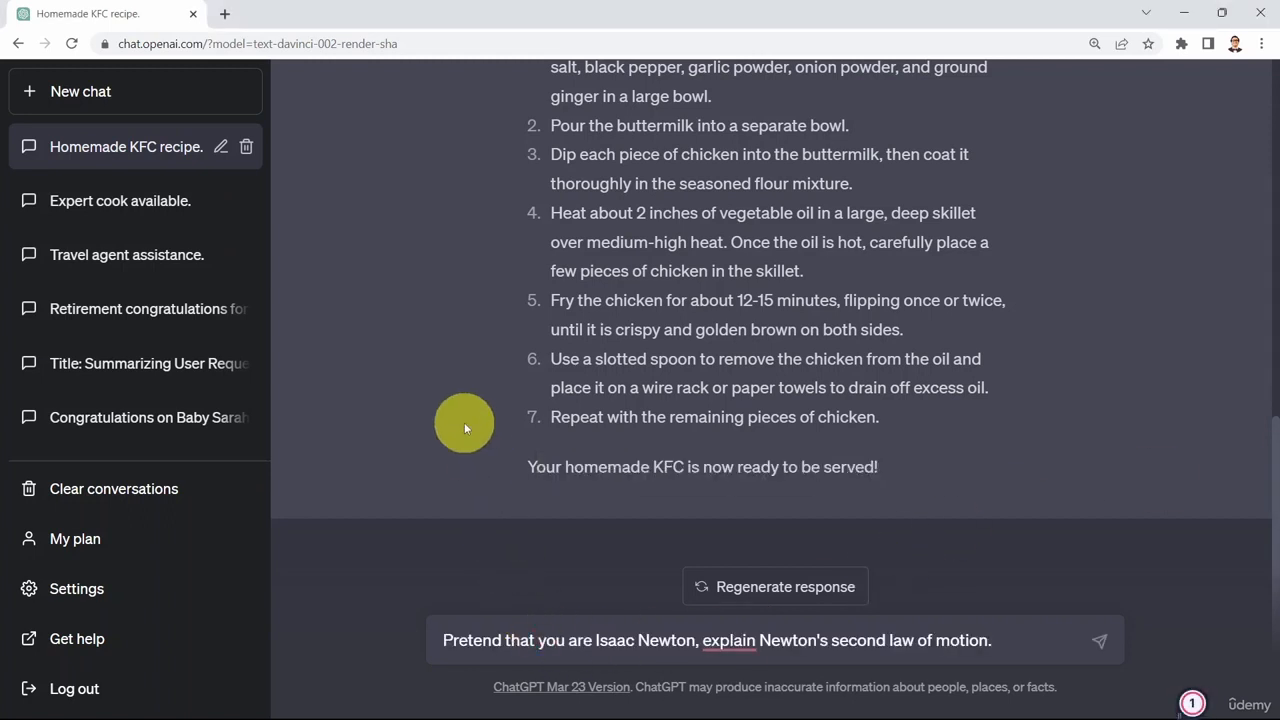
key("Return")
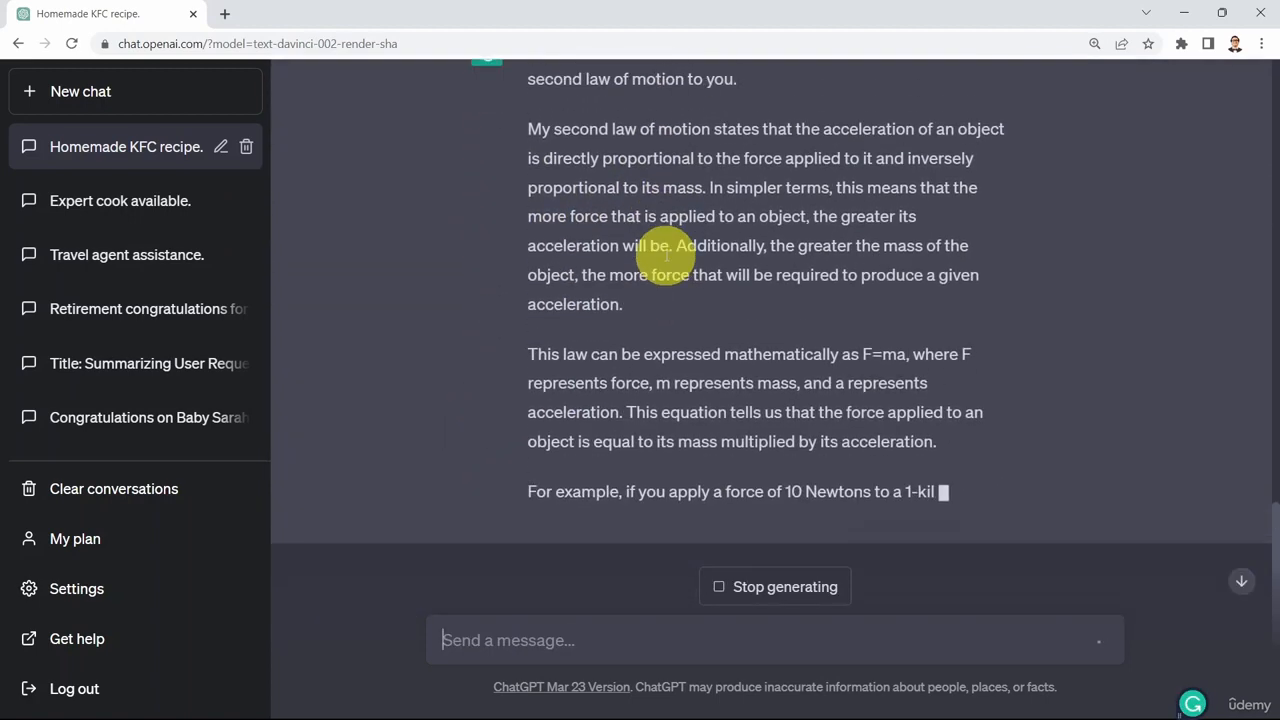
Step: Read through the Isaac Newton answer, highlighting the 10 Newtons example paragraph and reaching the closing line
scroll(660, 252, "up", 2)
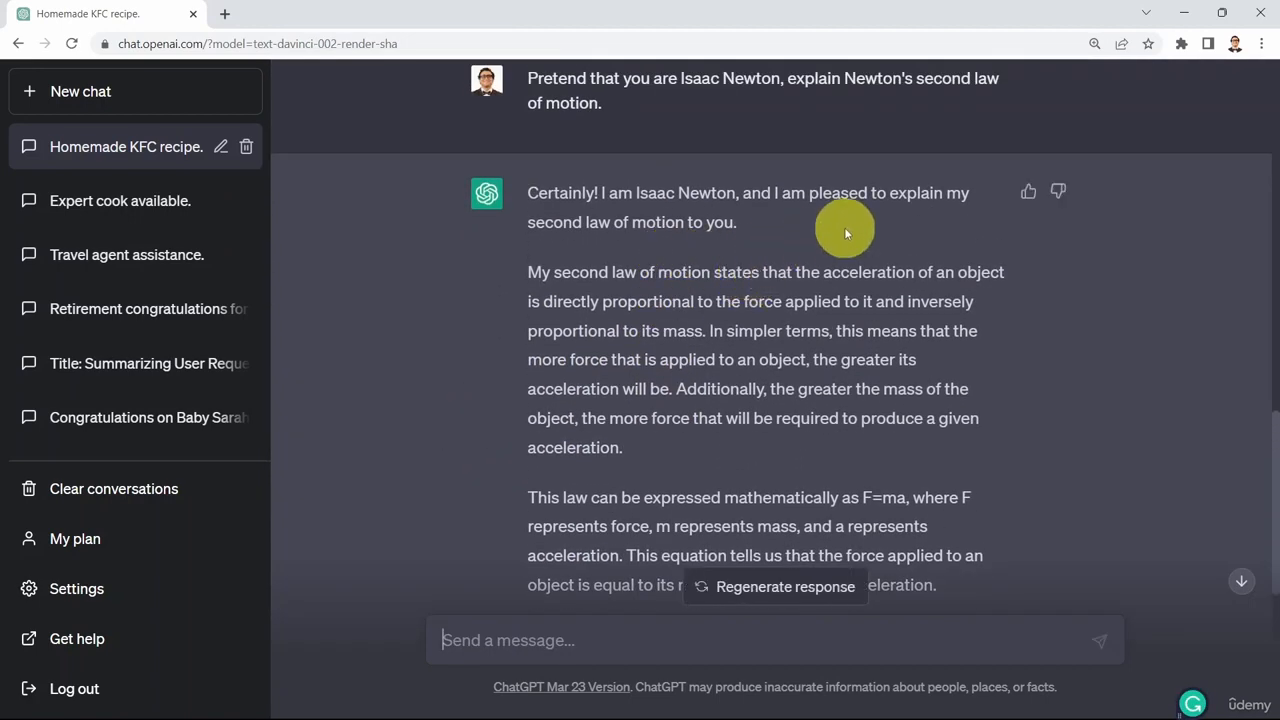
scroll(600, 258, "down", 1)
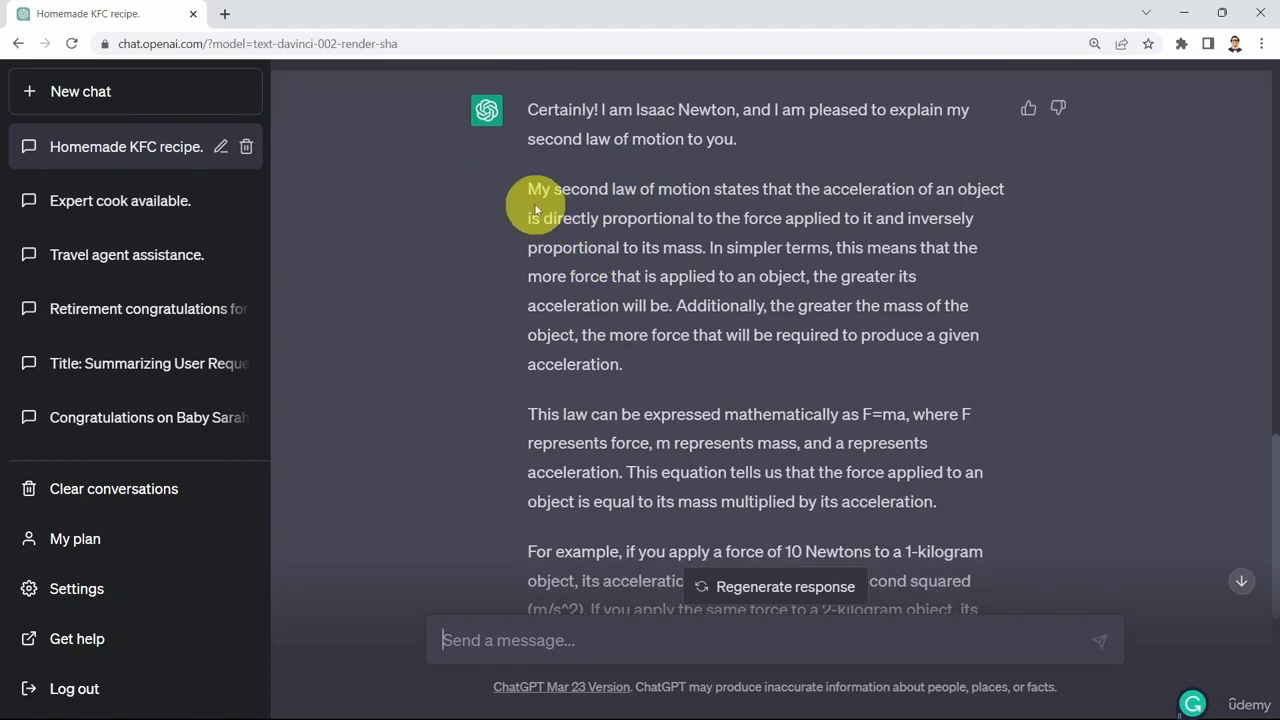
scroll(537, 197, "down", 1)
scroll(535, 197, "down", 2)
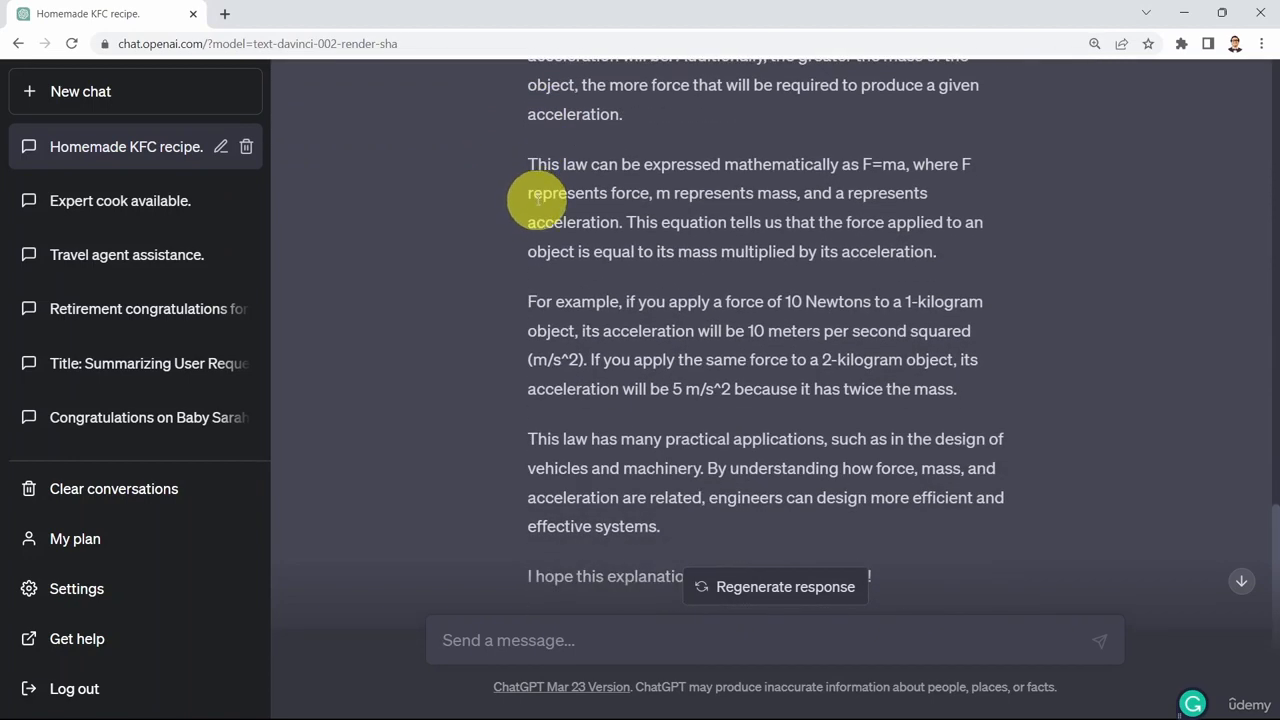
scroll(528, 200, "down", 1)
left_click_drag(528, 217, 964, 314)
scroll(700, 290, "up", 1)
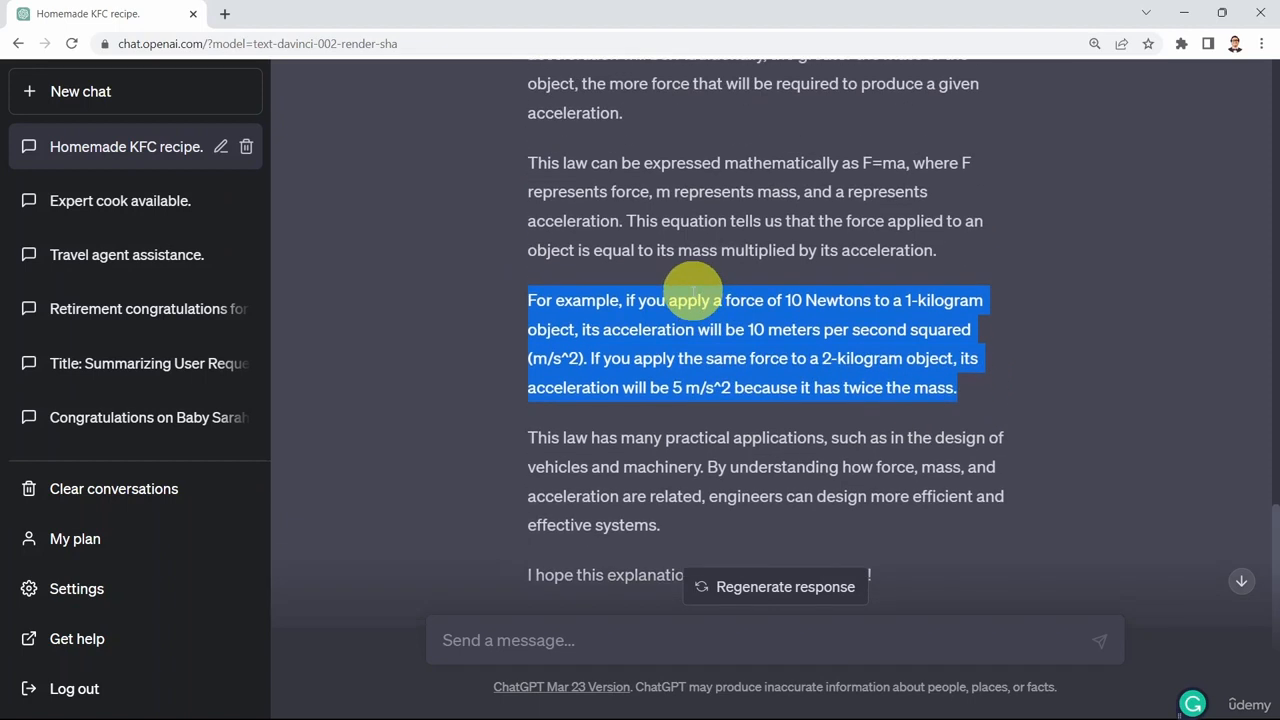
scroll(694, 297, "down", 1)
left_click(571, 467)
left_click_drag(571, 467, 892, 476)
left_click(960, 465)
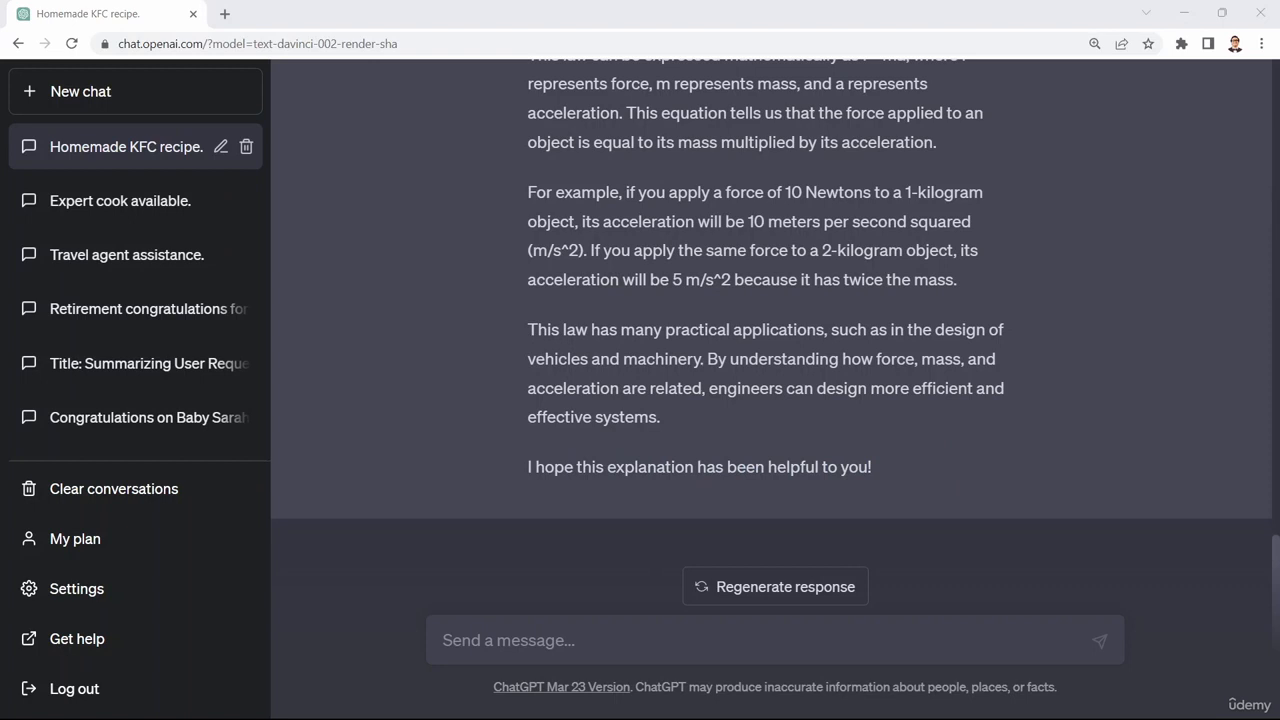
Step: Ask "Explain Newton's second law of motion in simple terms" and highlight the variable definitions in the answer
left_click(517, 640)
type("Explain Newton's second law of motion in simple terms")
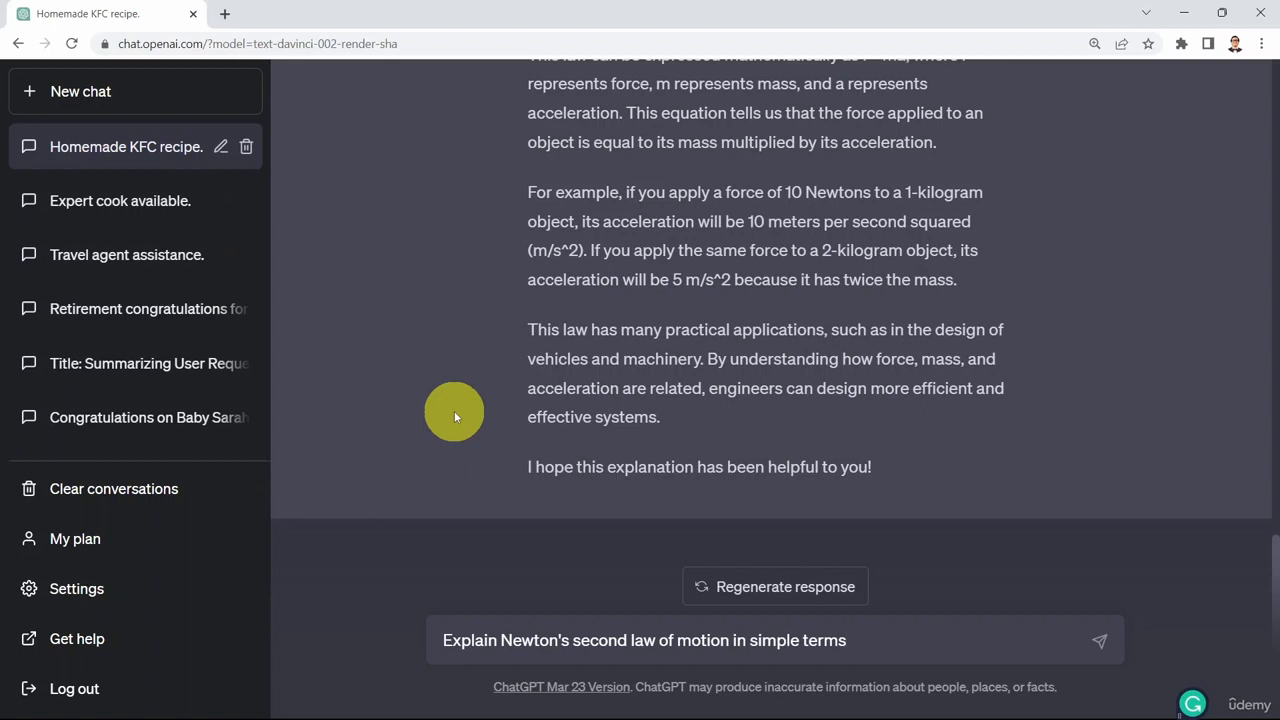
key("Return")
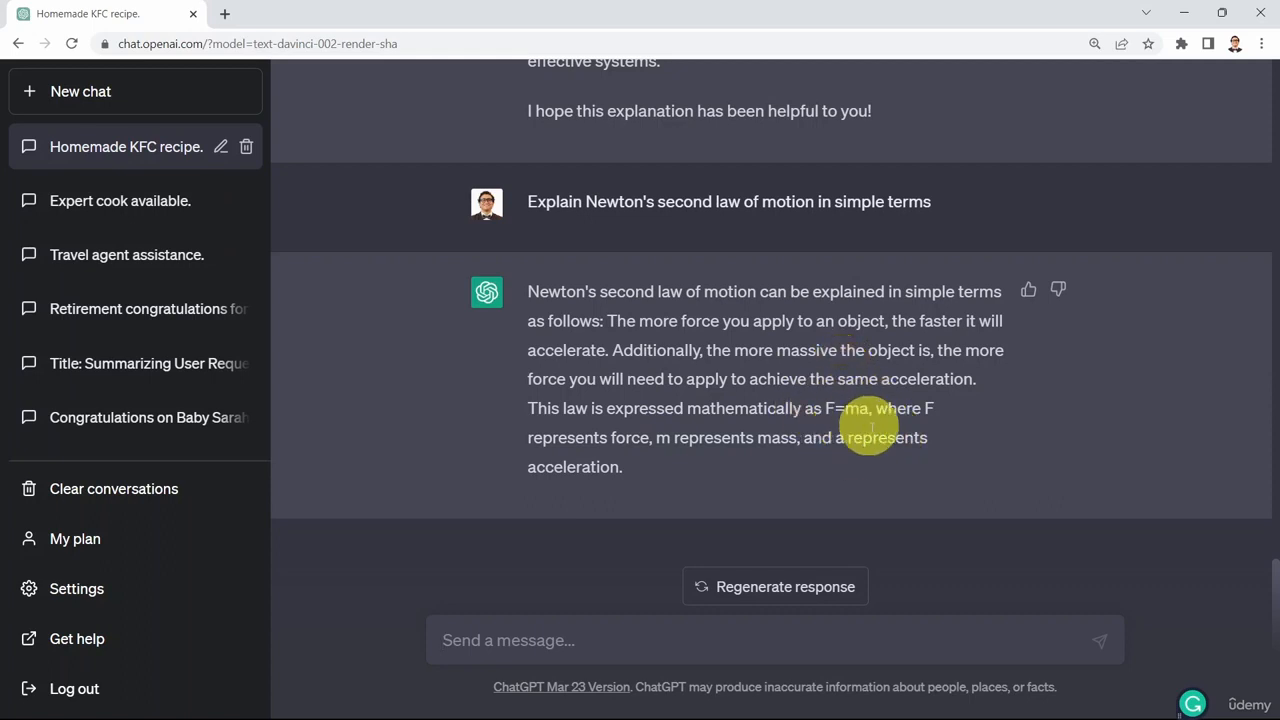
left_click_drag(552, 441, 931, 449)
left_click(713, 457)
left_click(794, 466)
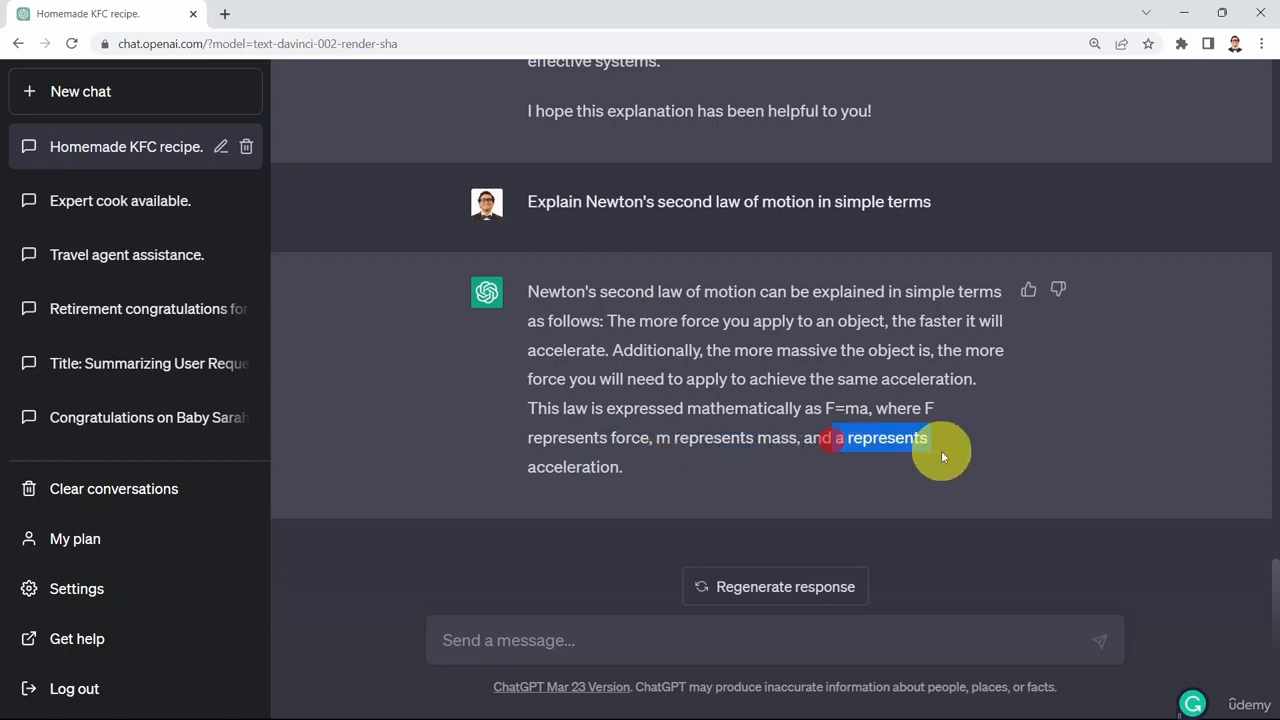
left_click(941, 452)
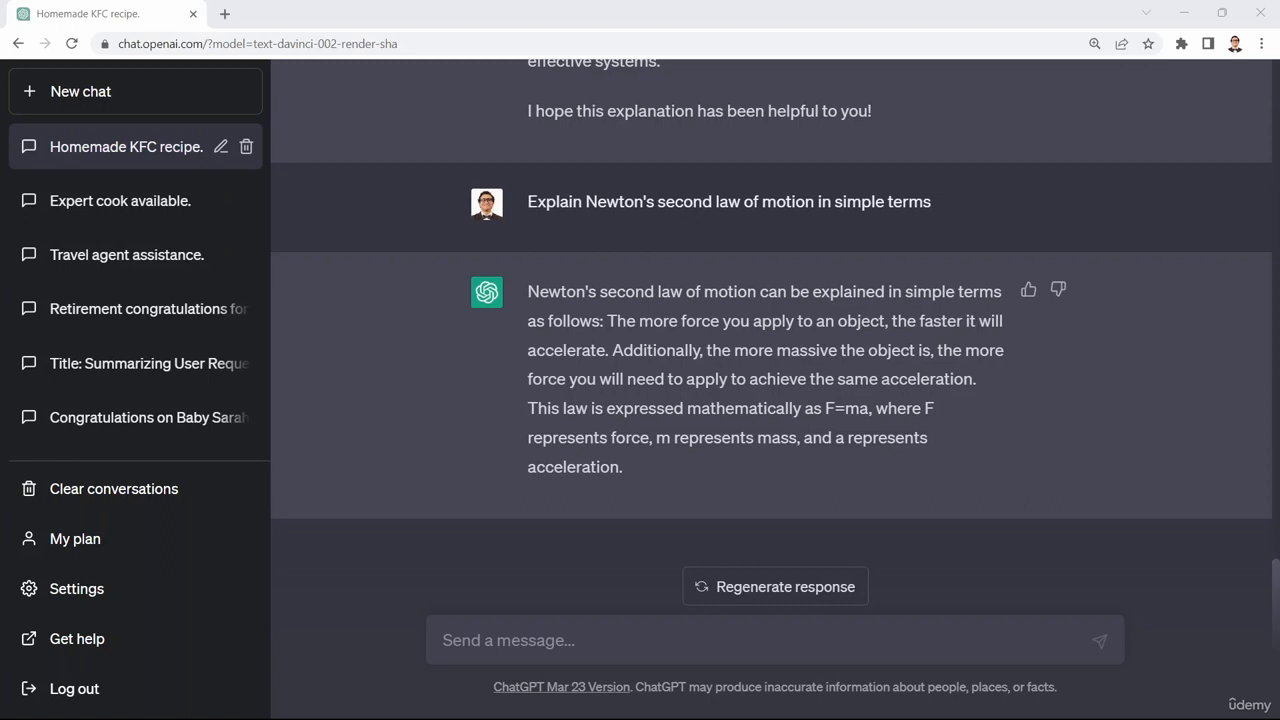
Step: Assign a new role with the prompt "Pretend that you are my math teacher."
left_click(569, 631)
type("Pretend that you are my math teacher.")
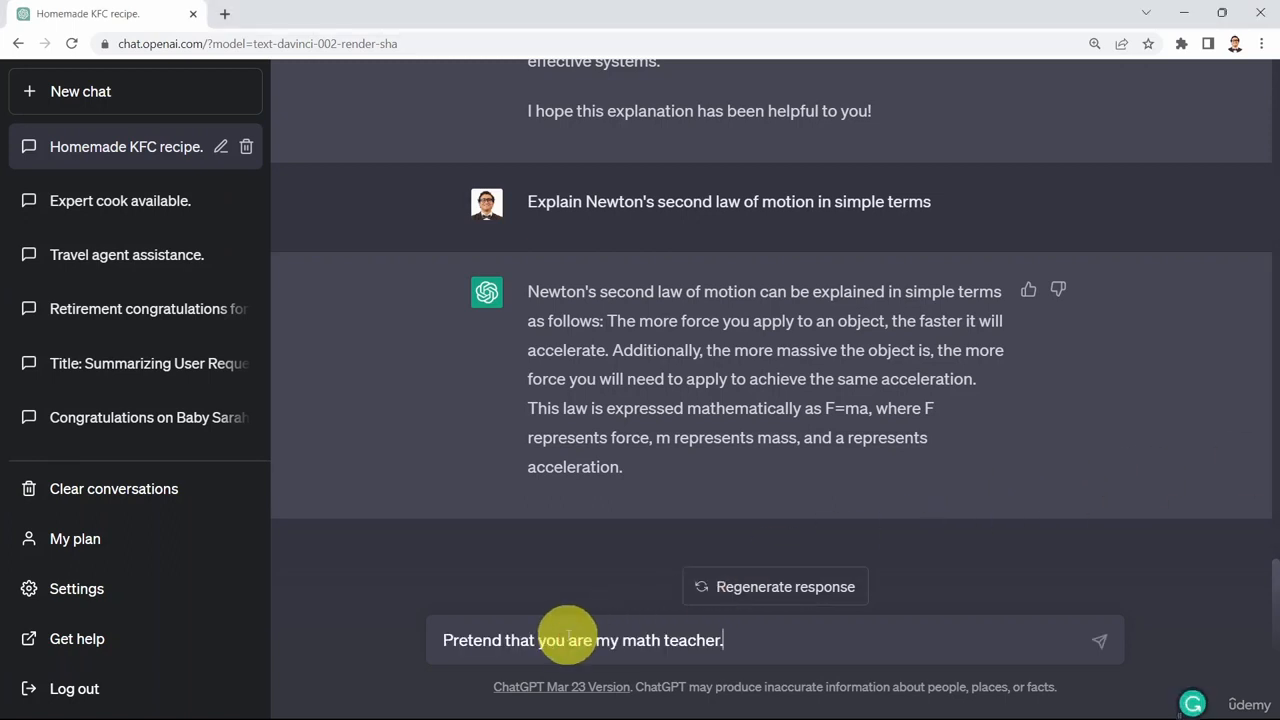
key("Return")
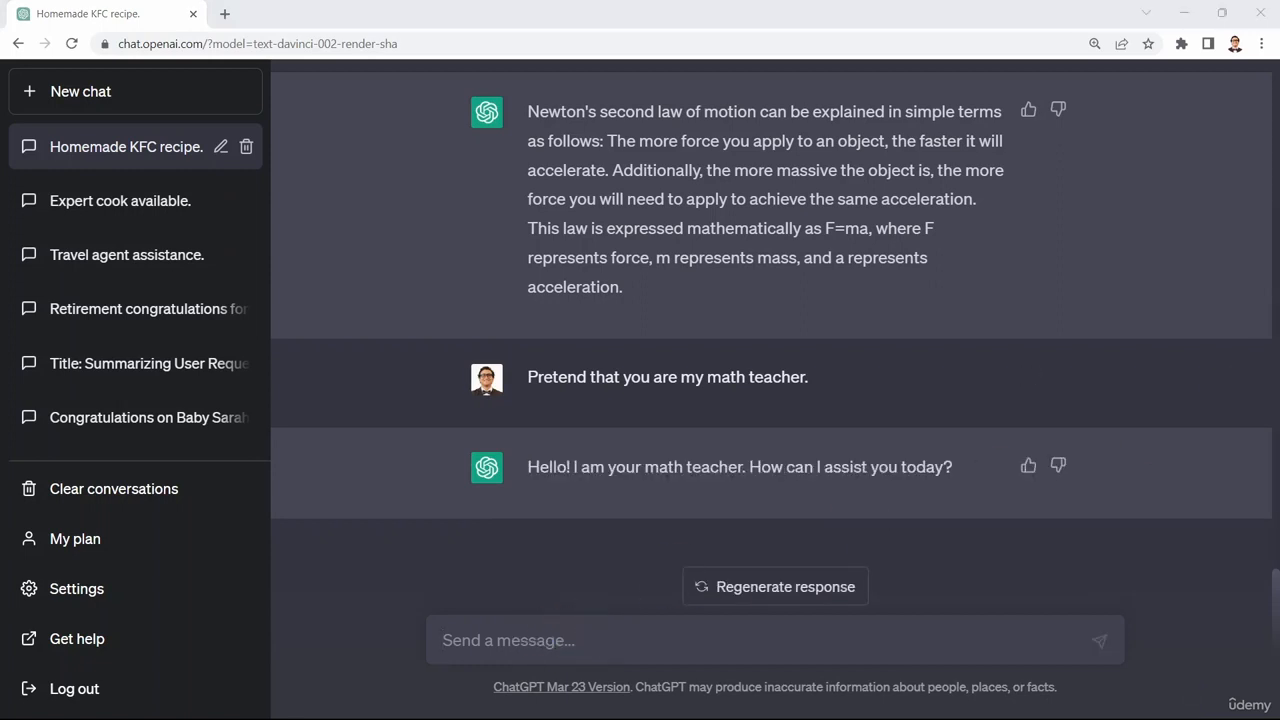
Step: Ask the math teacher role: "Explain Pythagoras' theorem."
left_click(580, 645)
type("Explain Pythagoras' theorem.")
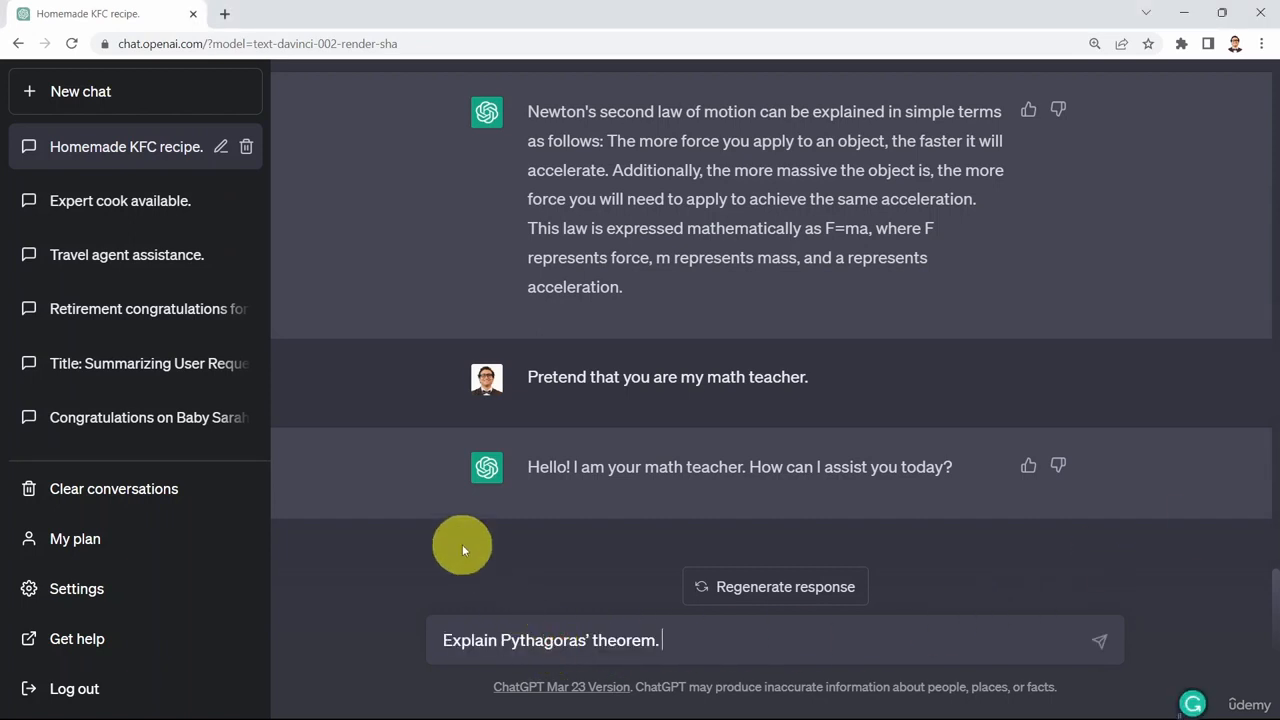
key("Return")
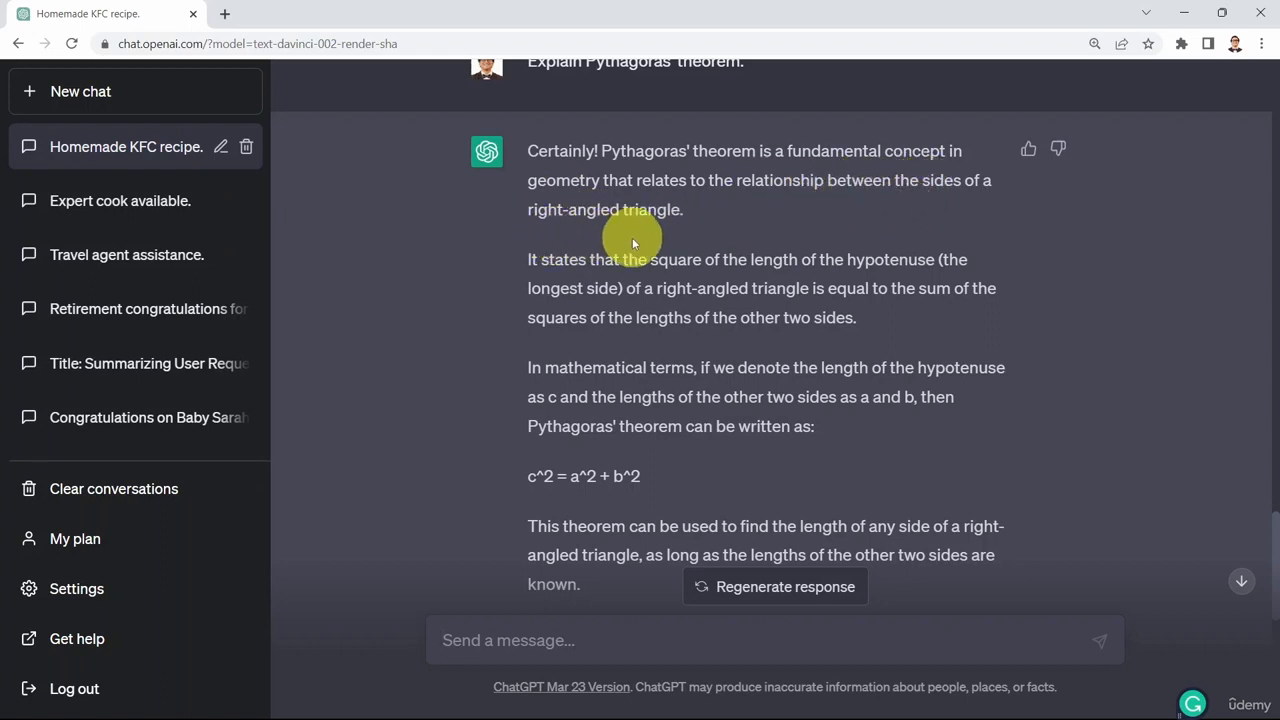
Step: Read through the Pythagoras' theorem explanation, examining the formula and the worked example with legs of 3 and 4 units
scroll(640, 270, "down", 3)
left_click_drag(530, 310, 755, 307)
left_click(591, 338)
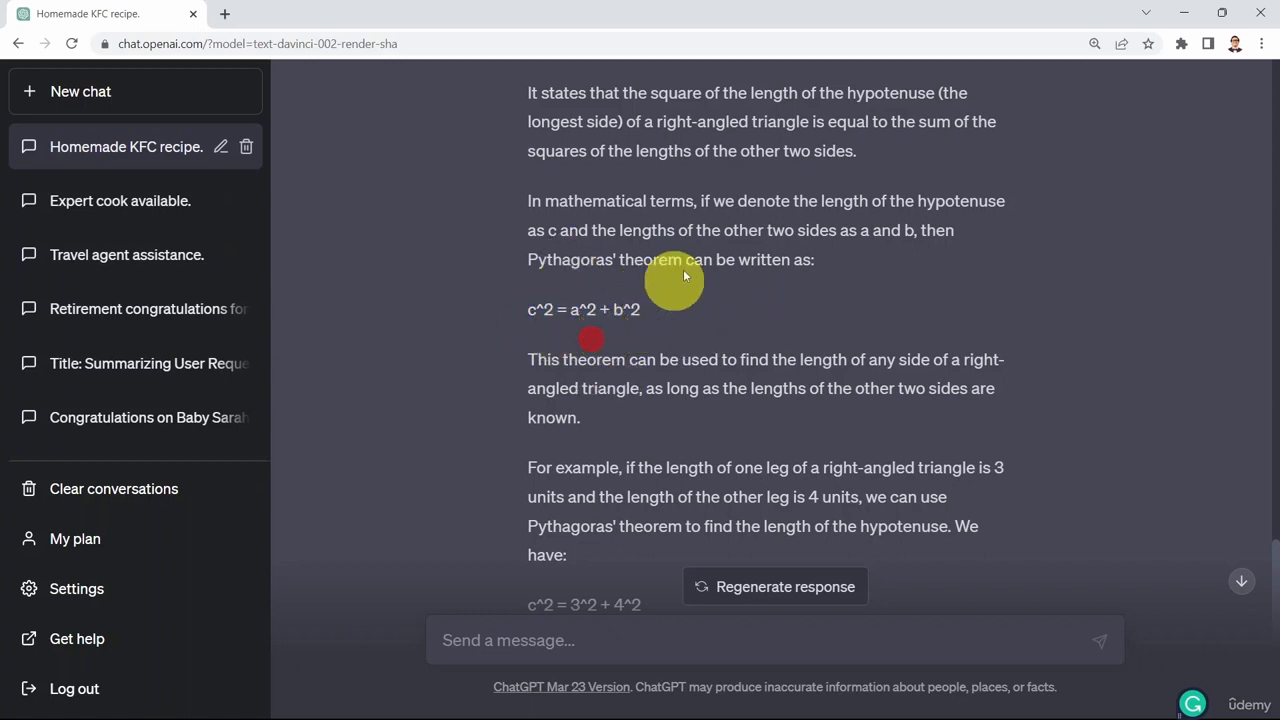
scroll(762, 305, "up", 2)
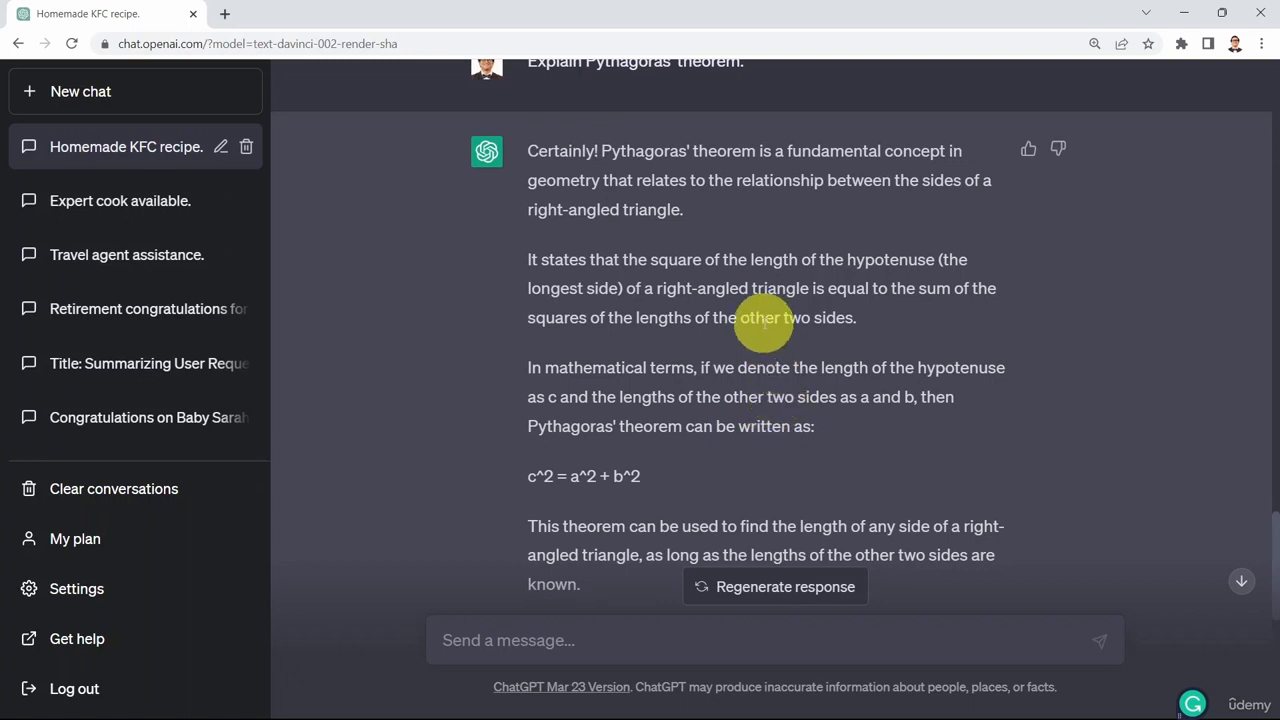
scroll(871, 309, "down", 1)
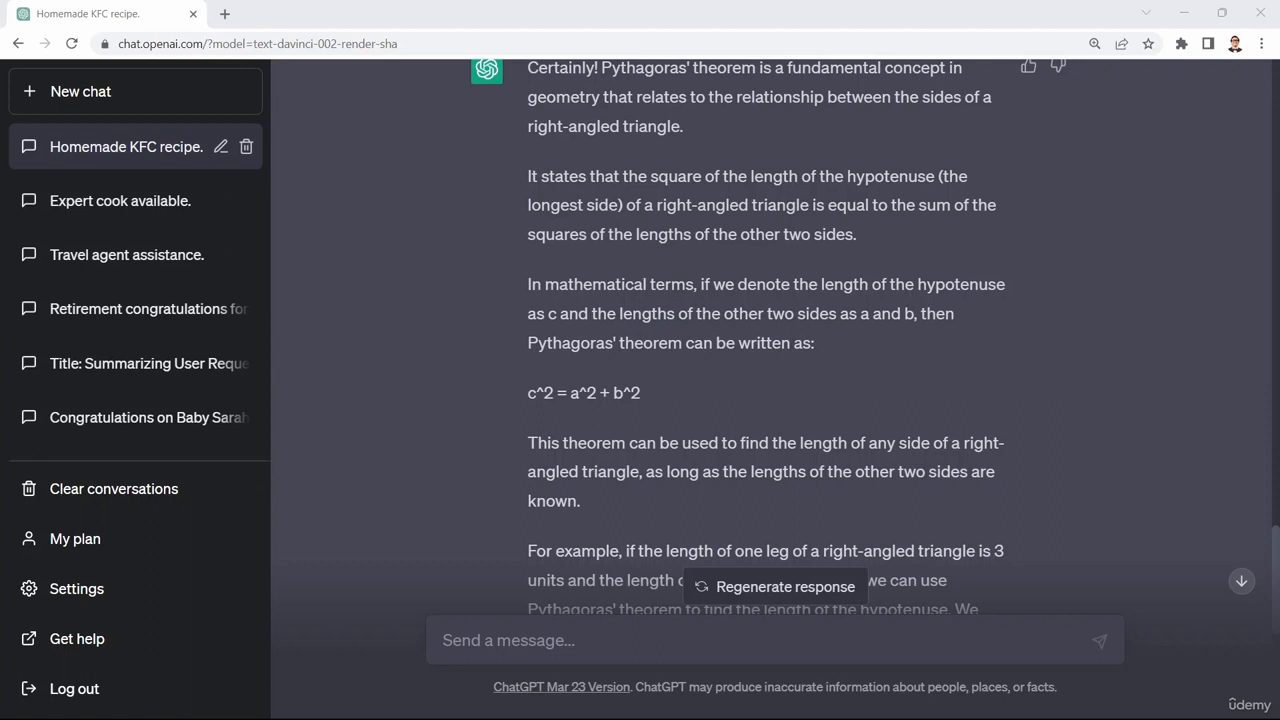
scroll(551, 480, "down", 4)
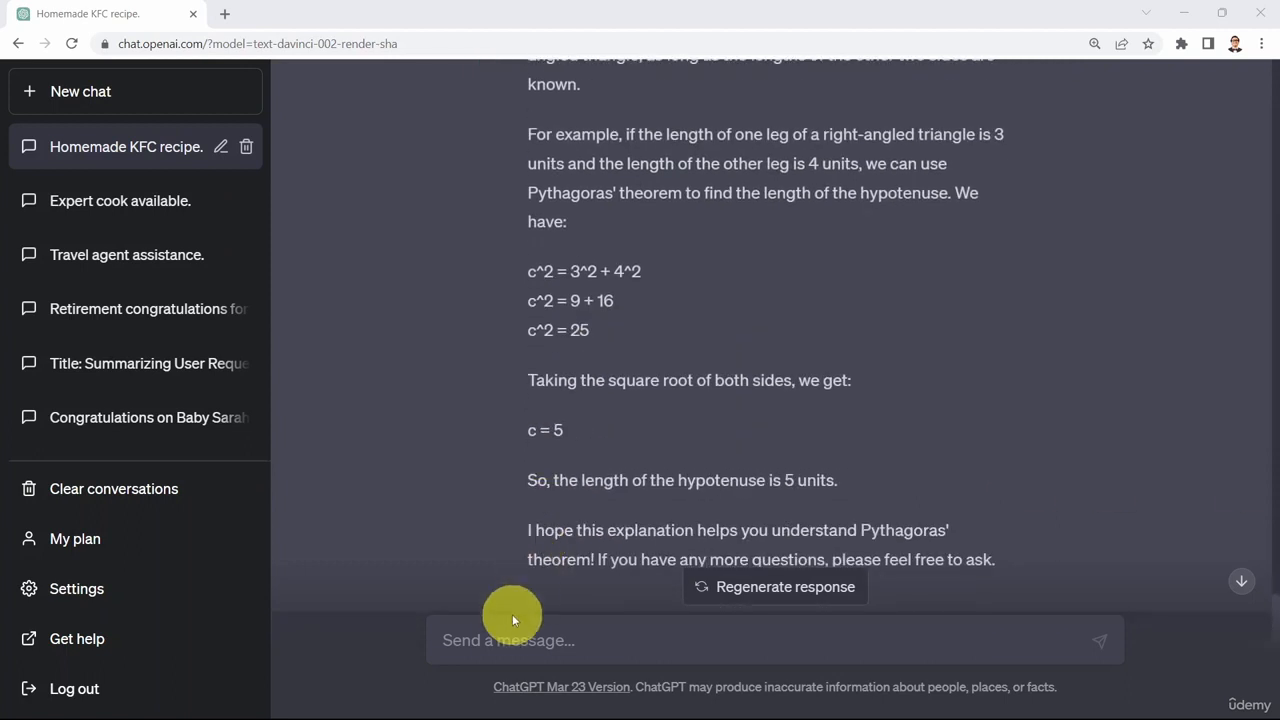
Step: Ask the follow-up "I didn't get that, can you explain it as if I were 5 years old, please?"
left_click(496, 642)
type("I didn't get that, can you explain it as if I were 5 years old, please?")
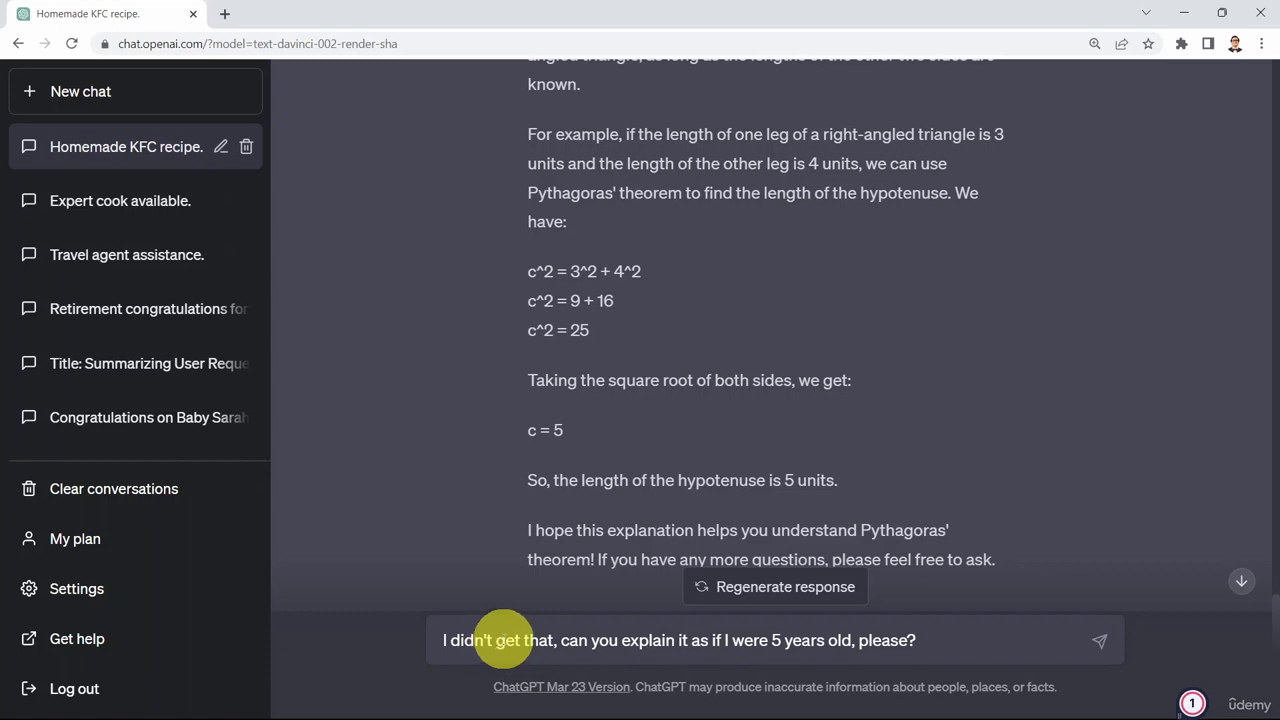
key("Return")
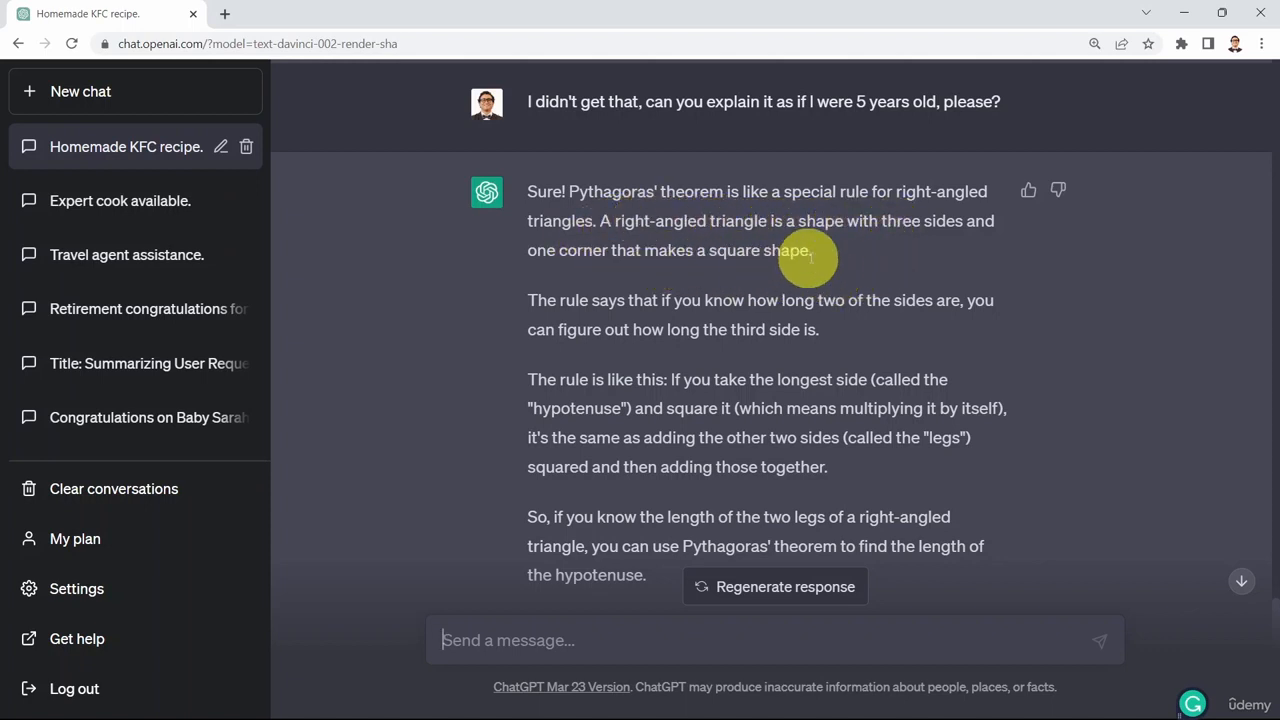
Step: Read the simplified Pythagoras' theorem answer, highlighting the right-angled triangle definition, the age wording in the prompt and the third-side rule
left_click_drag(831, 257, 605, 224)
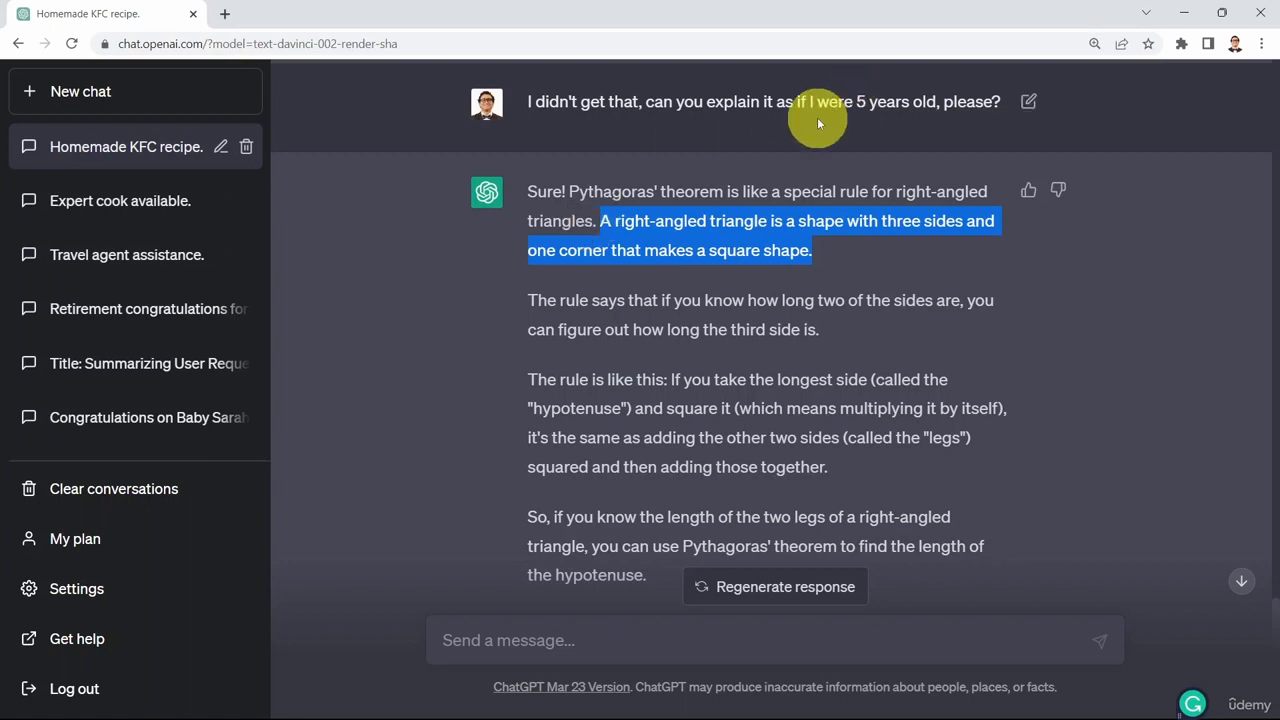
left_click_drag(803, 105, 909, 123)
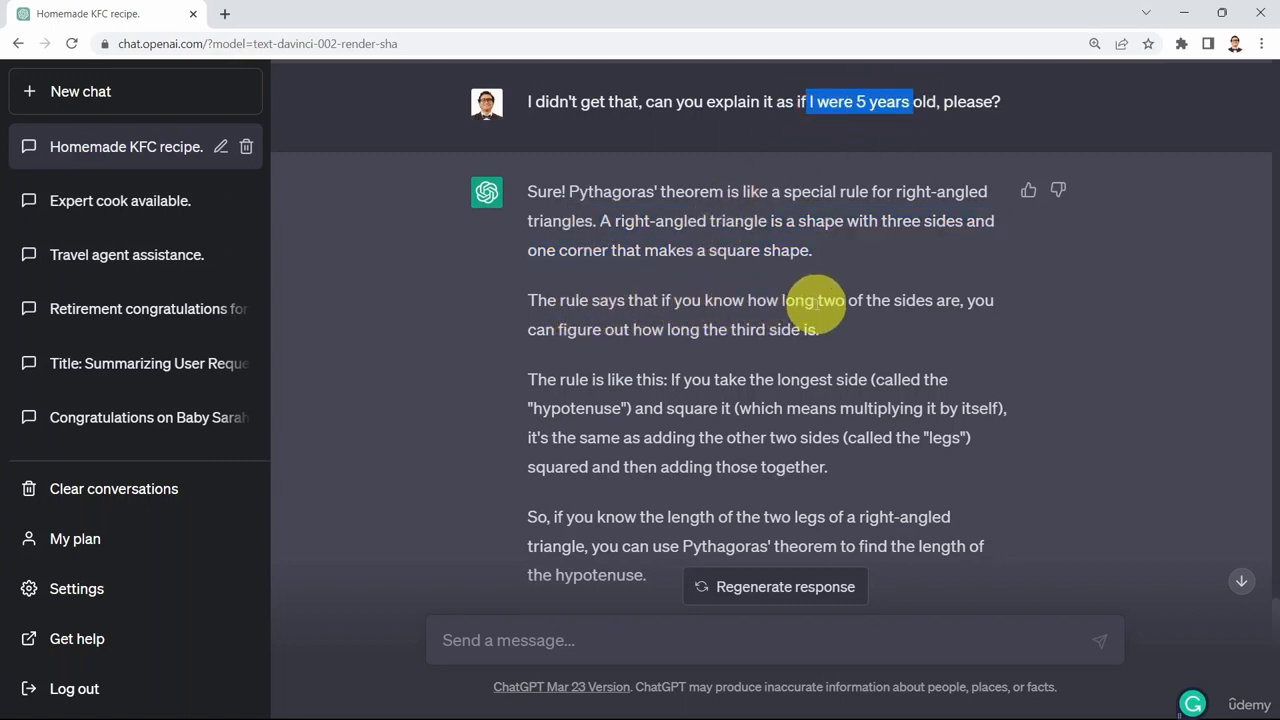
left_click_drag(816, 302, 977, 326)
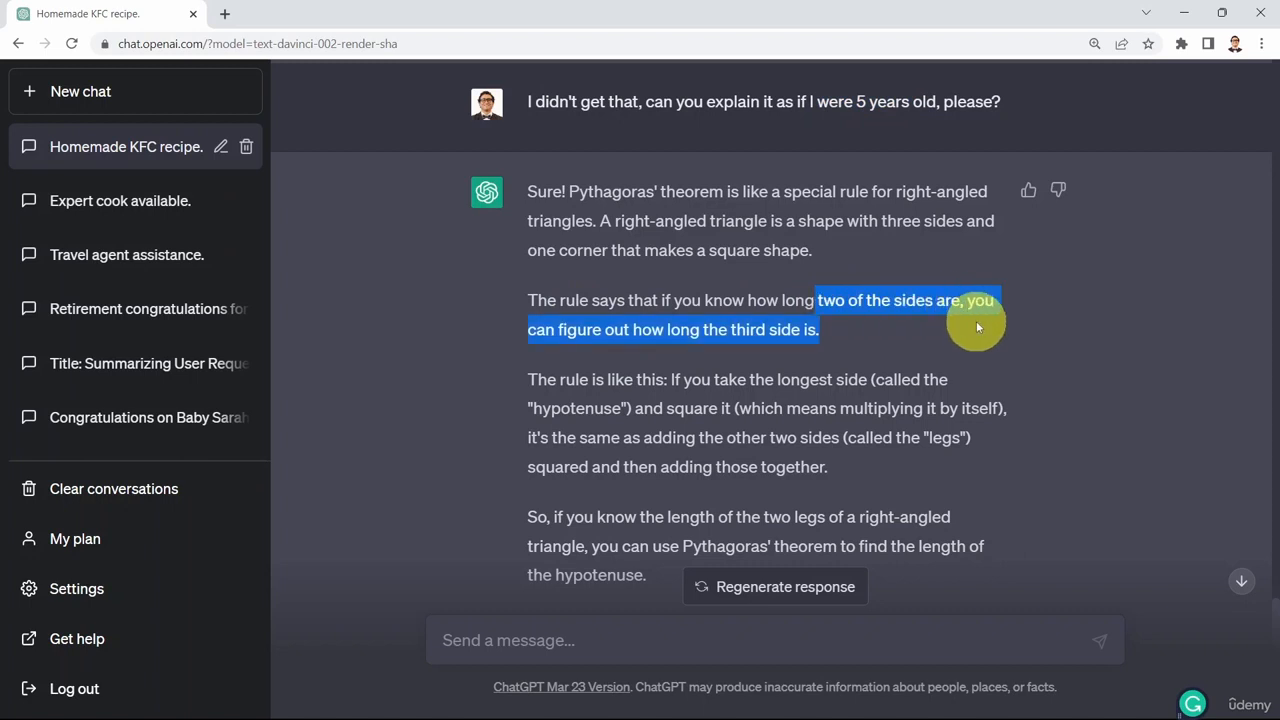
scroll(662, 305, "down", 1)
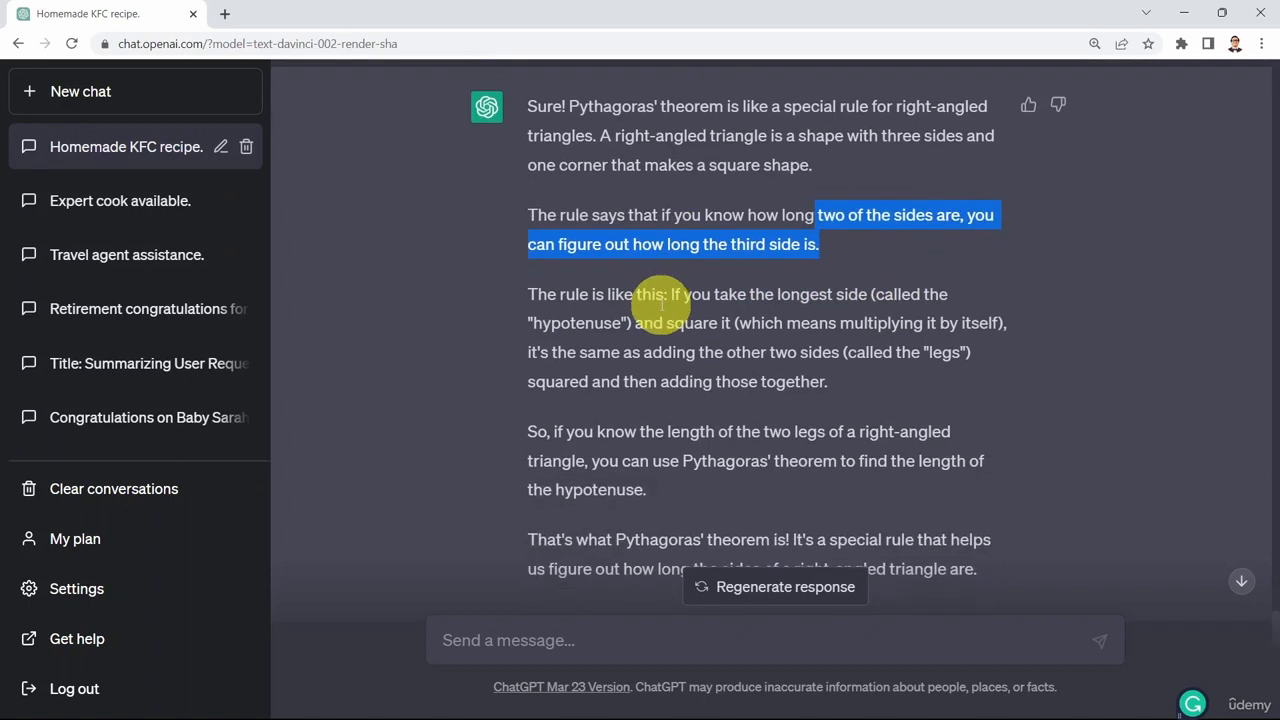
scroll(662, 305, "down", 1)
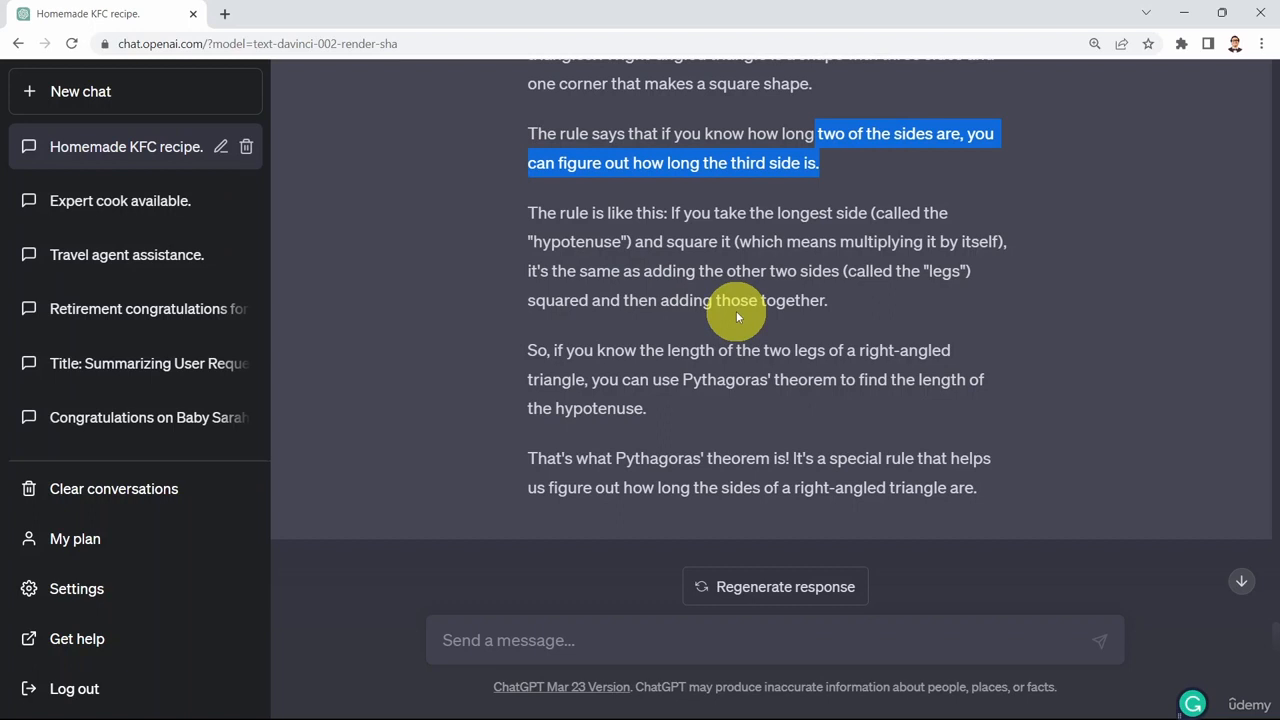